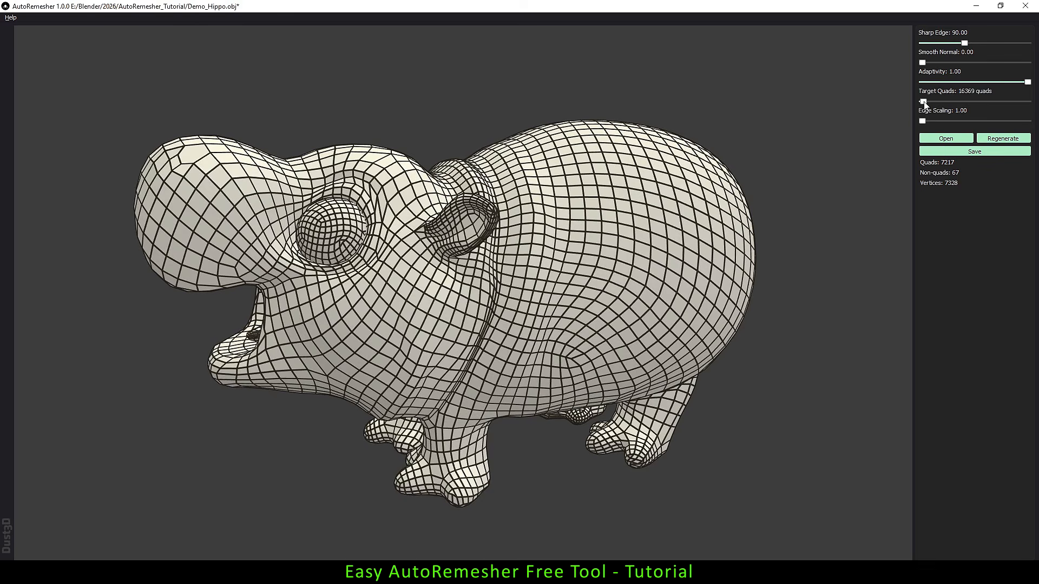
- Set the target to 16369 quads and regenerate the hippo's quad mesh
drag(923, 103, 922, 102)
click(1002, 138)
mouse_move(596, 507)
mouse_down()
mouse_move(579, 492)
mouse_move(532, 494)
mouse_move(576, 459)
mouse_move(623, 456)
mouse_move(630, 475)
mouse_move(618, 481)
mouse_move(615, 521)
mouse_move(599, 509)
mouse_up()
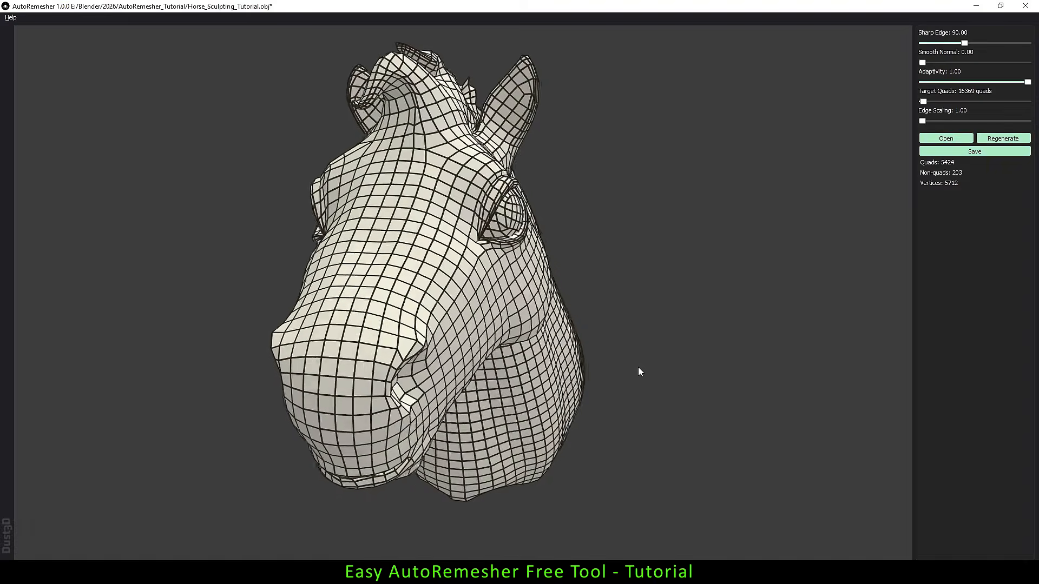
drag(638, 368, 574, 368)
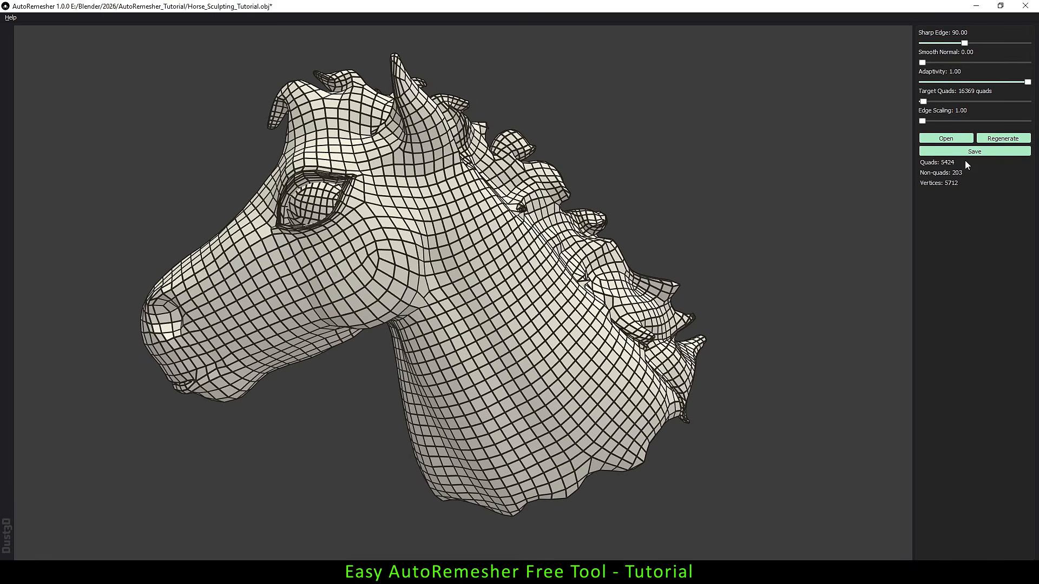
click(923, 101)
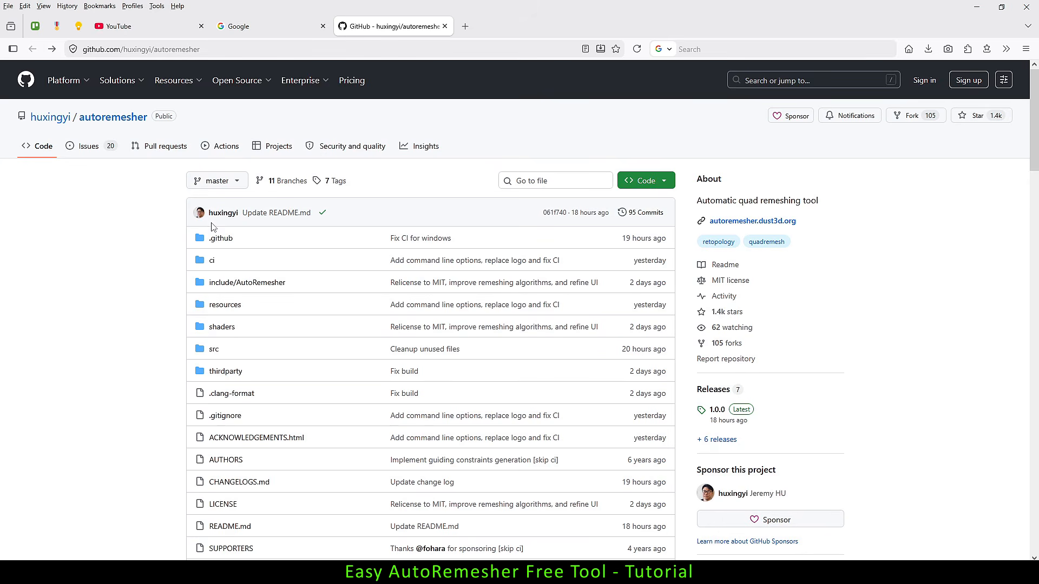
- In the browser, open the latest 1.0.0 release of the huxingyi/autoremesher GitHub repository and look through its release page
scroll(932, 289, down, 1)
scroll(931, 290, down, 2)
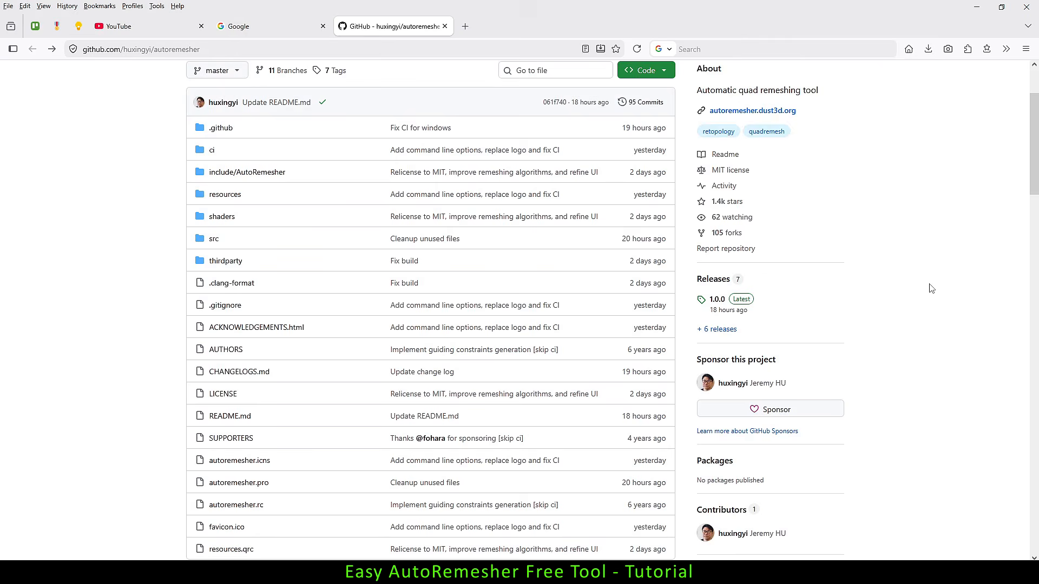
scroll(931, 290, down, 12)
scroll(931, 289, up, 2)
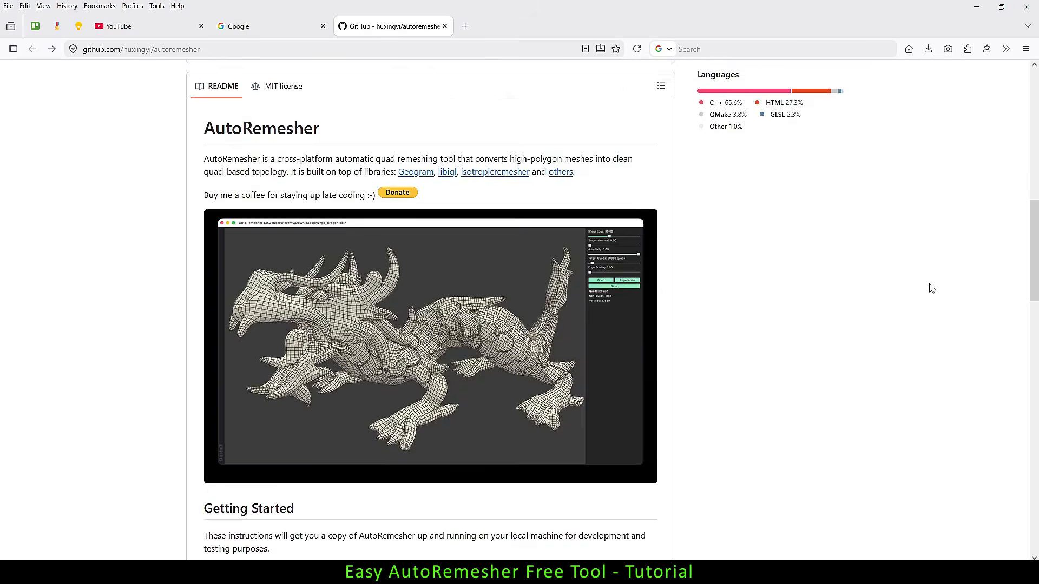
scroll(931, 289, up, 10)
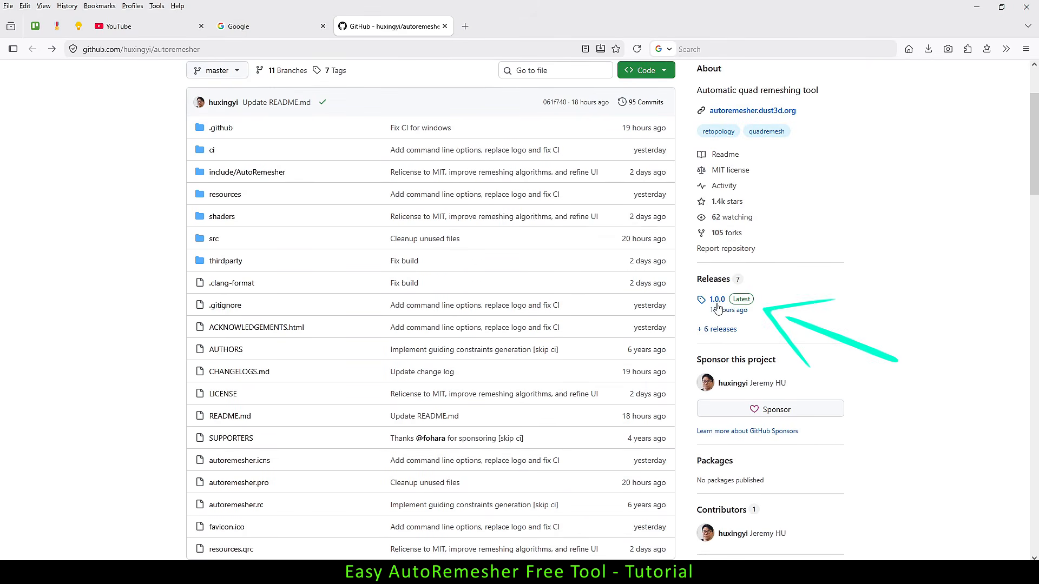
click(718, 301)
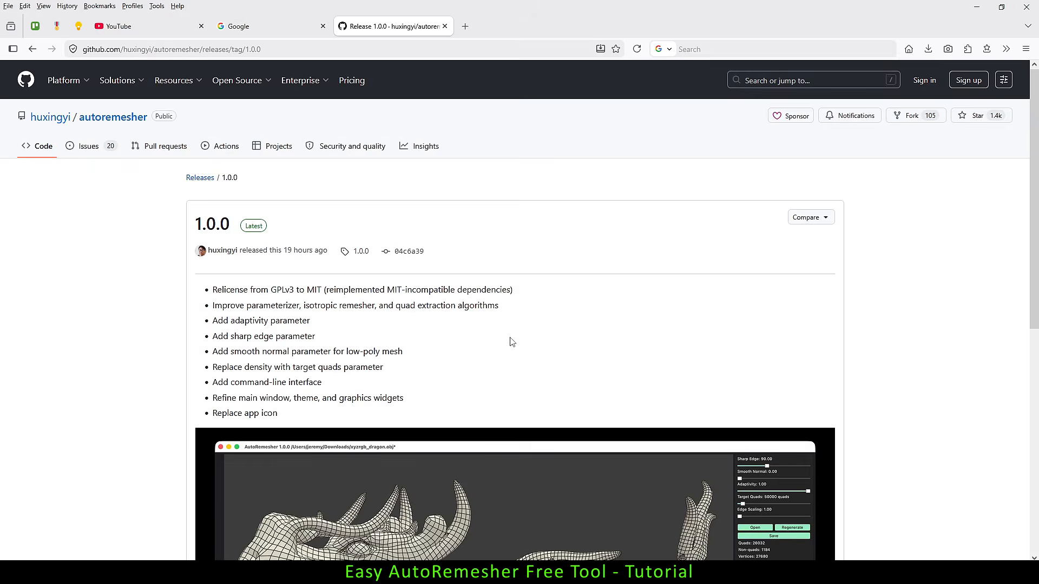
scroll(511, 342, down, 10)
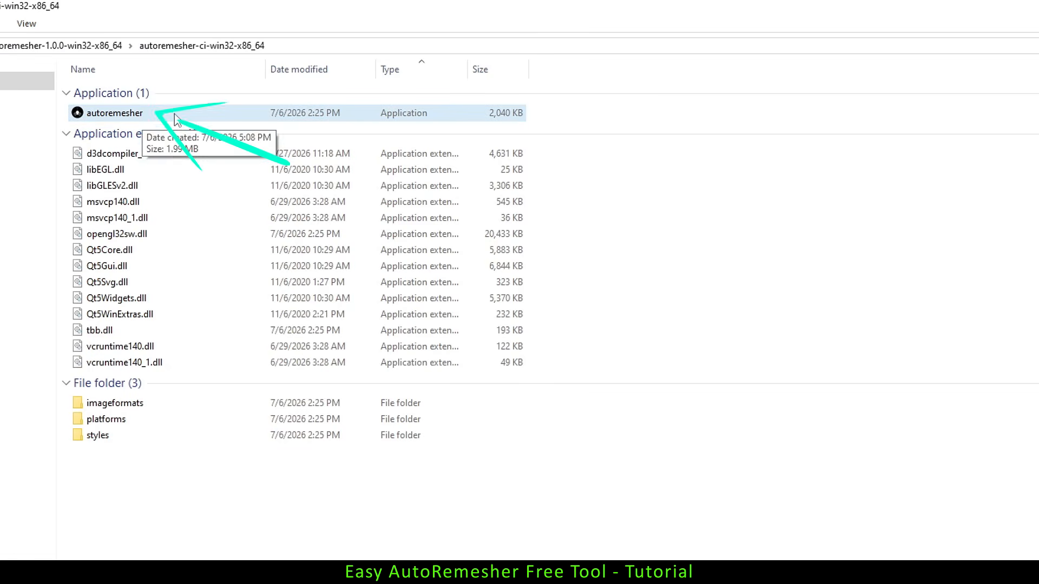
- Launch the autoremesher application from the unpacked autoremesher-ci-win32-x86_64 folder
double_click(115, 113)
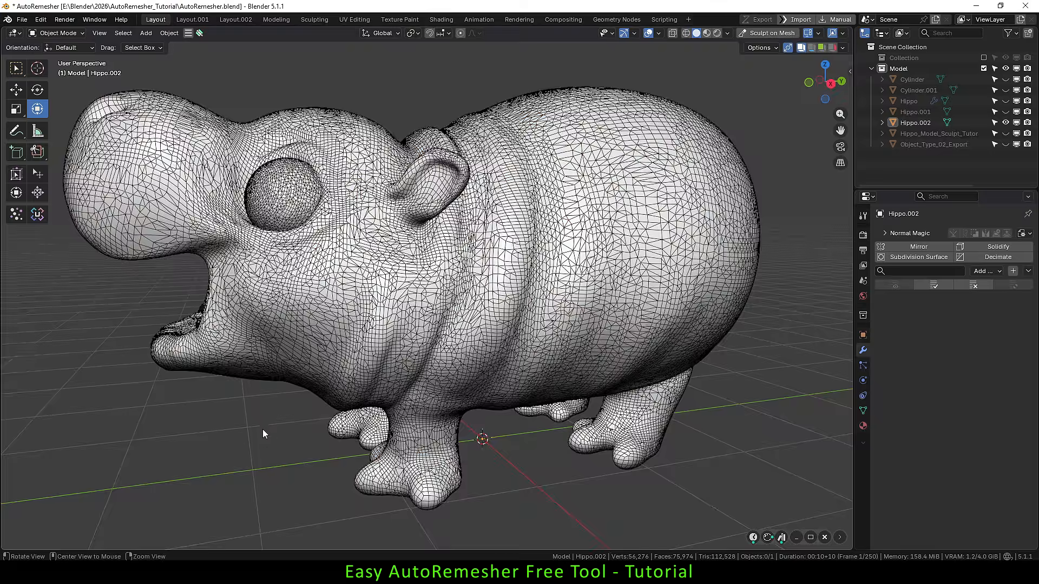
- In Blender, select the dense Hippo.002 model and export it in Wavefront .obj format
middle_drag(262, 430, 272, 423)
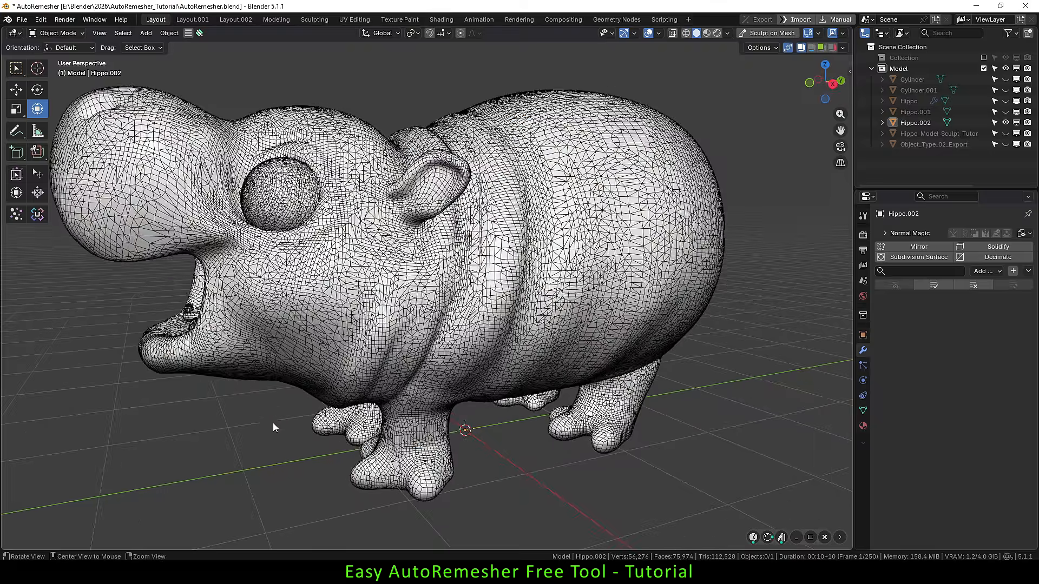
scroll(273, 423, up, 5)
scroll(566, 394, down, 5)
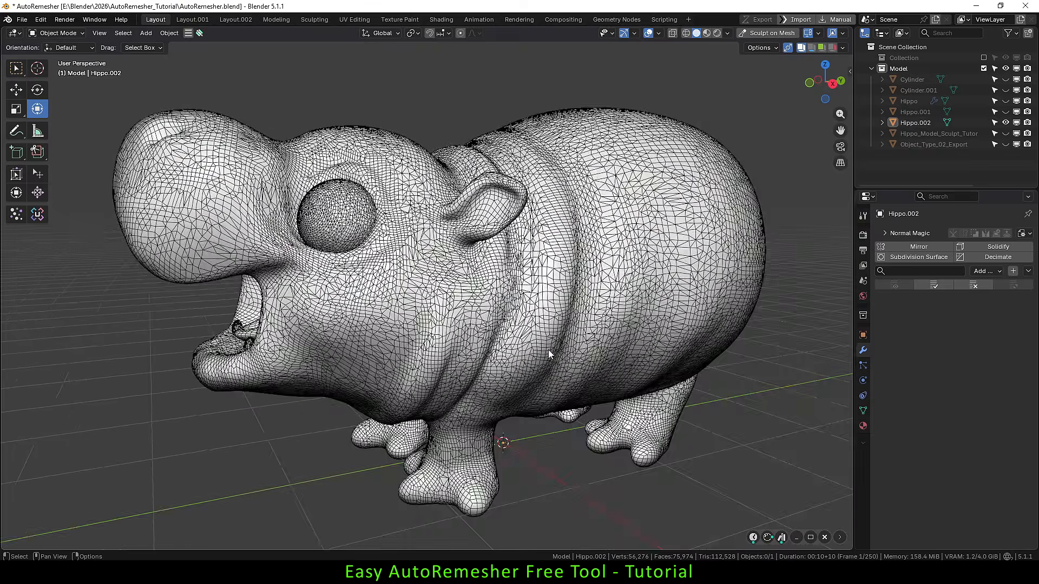
click(547, 350)
middle_drag(547, 349, 660, 349)
scroll(546, 308, down, 2)
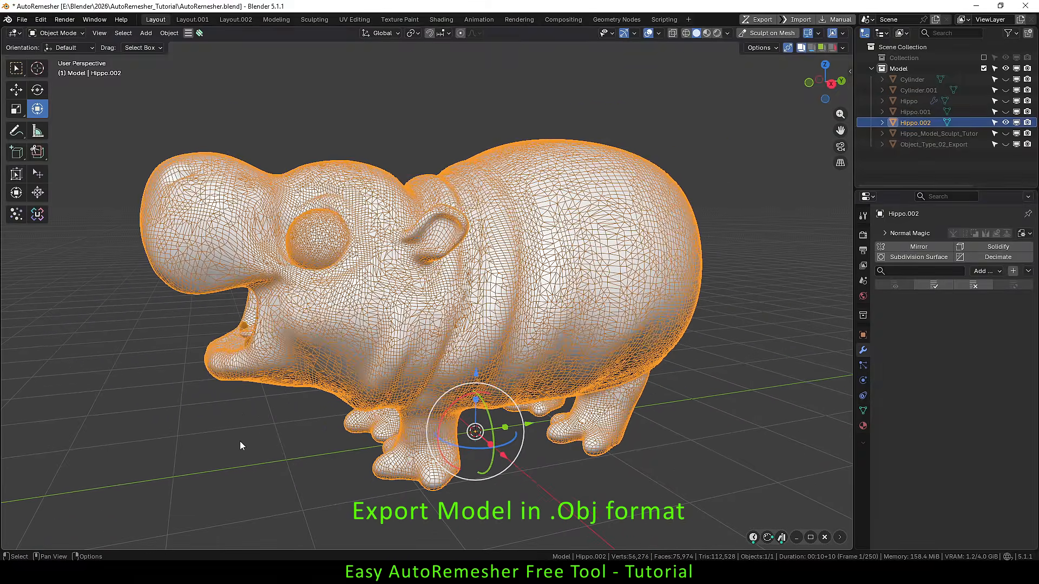
middle_drag(241, 445, 219, 441)
click(23, 20)
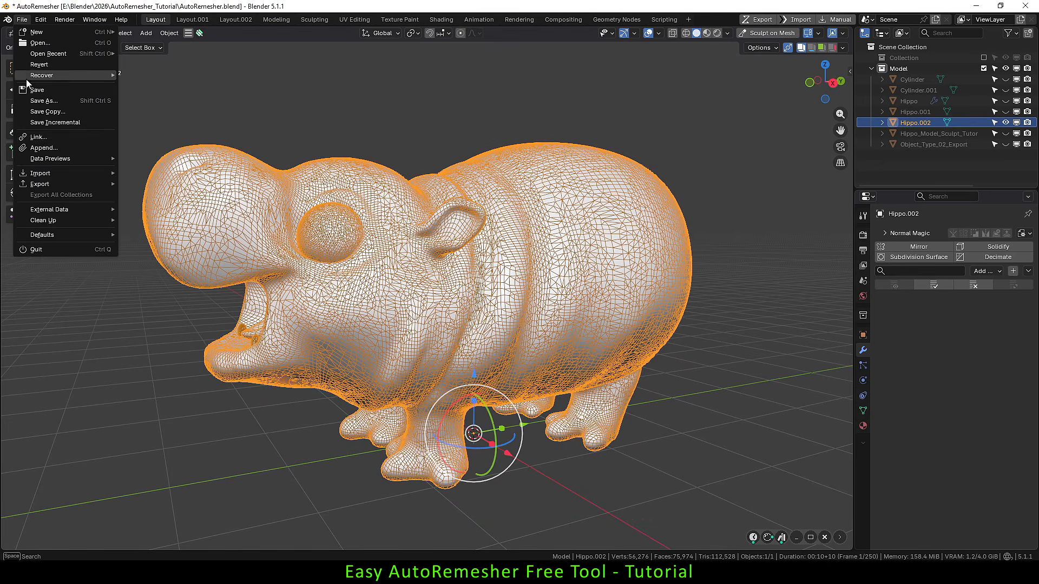
mouse_move(103, 184)
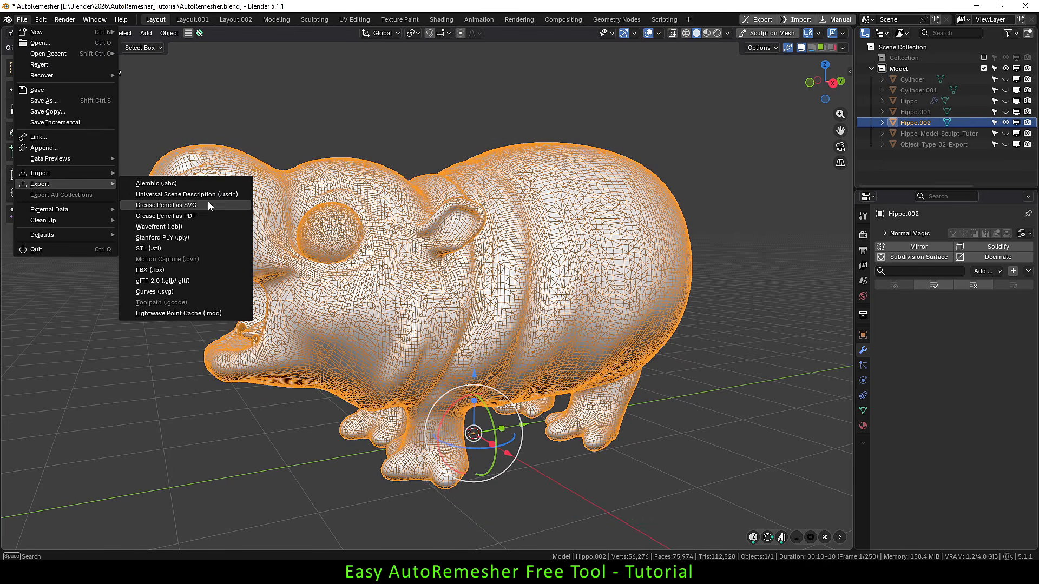
click(204, 227)
click(693, 418)
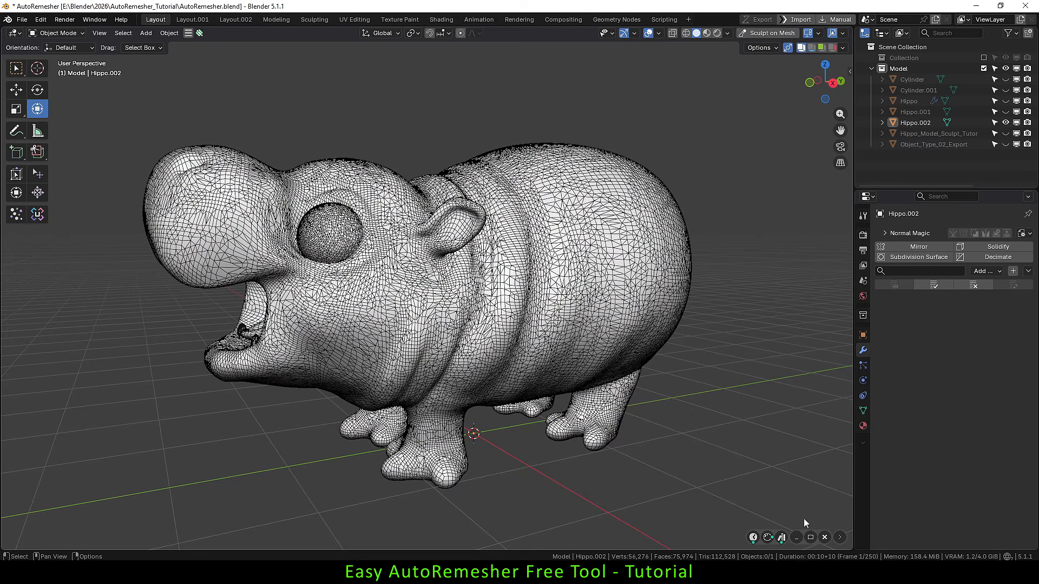
- Switch to AutoRemesher and open the Demo_Hippo .obj file for remeshing
click(868, 573)
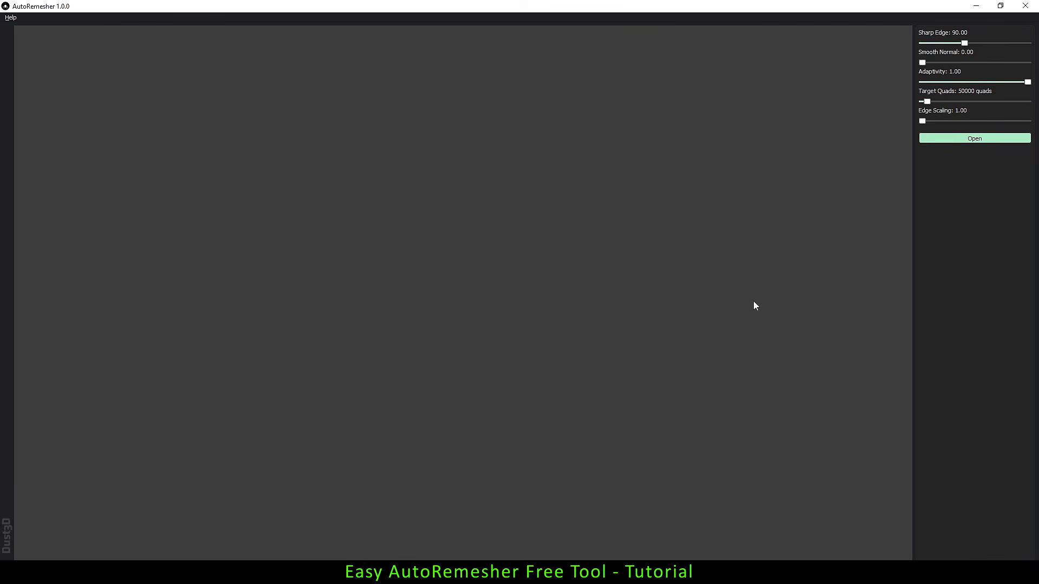
click(980, 140)
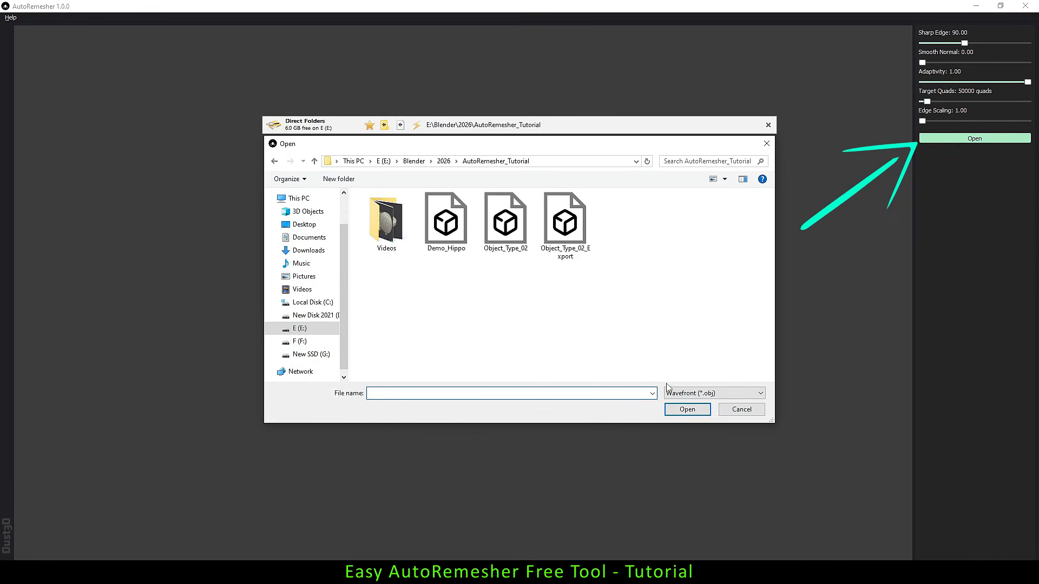
click(448, 239)
click(678, 411)
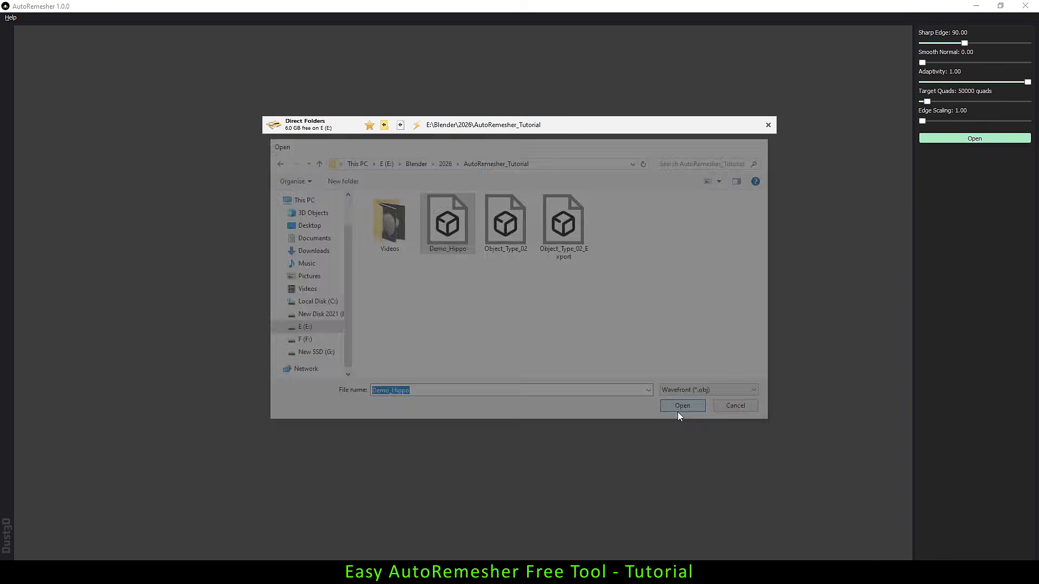
- Examine the hippo's topology before and after the automatic remesh, checking the head, eye, ear and body
scroll(451, 288, up, 5)
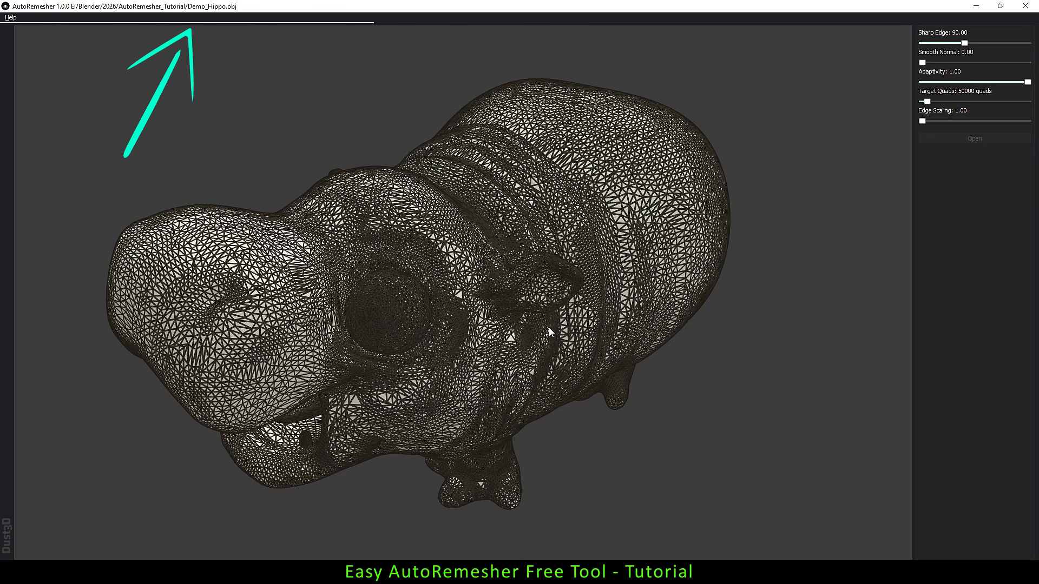
scroll(548, 327, up, 3)
scroll(399, 326, up, 2)
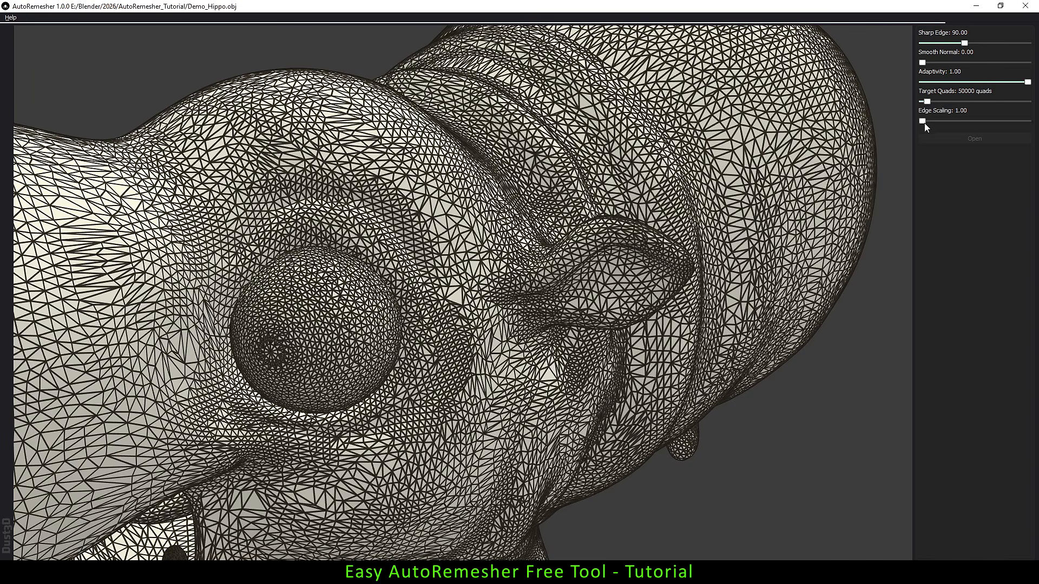
scroll(377, 285, down, 4)
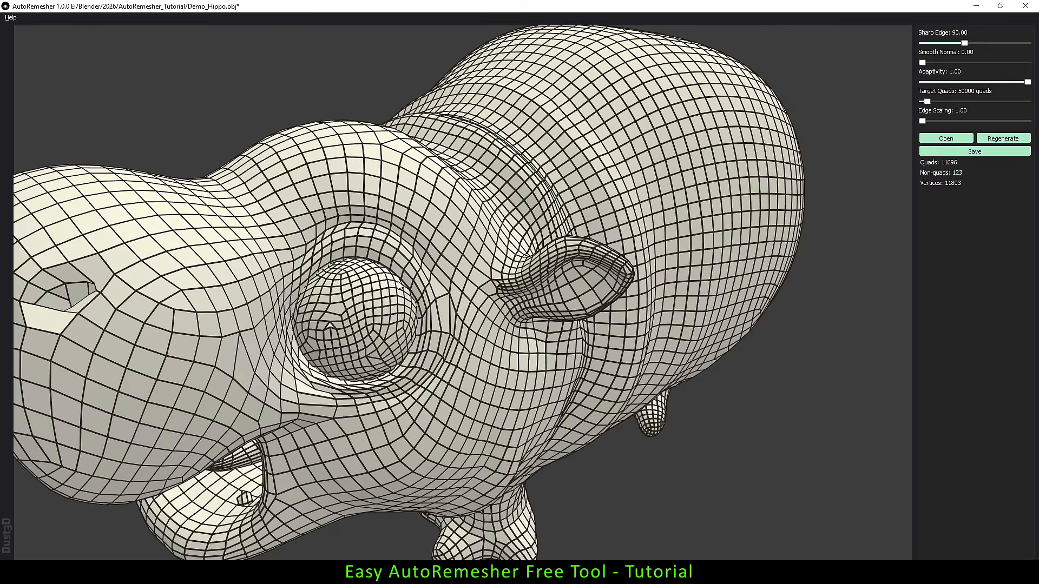
drag(585, 410, 396, 359)
middle_drag(395, 355, 329, 391)
scroll(377, 331, down, 4)
scroll(369, 346, up, 2)
drag(369, 346, 453, 360)
mouse_move(454, 359)
middle_down()
mouse_move(491, 358)
mouse_move(439, 355)
middle_up()
scroll(488, 353, up, 3)
scroll(488, 353, down, 2)
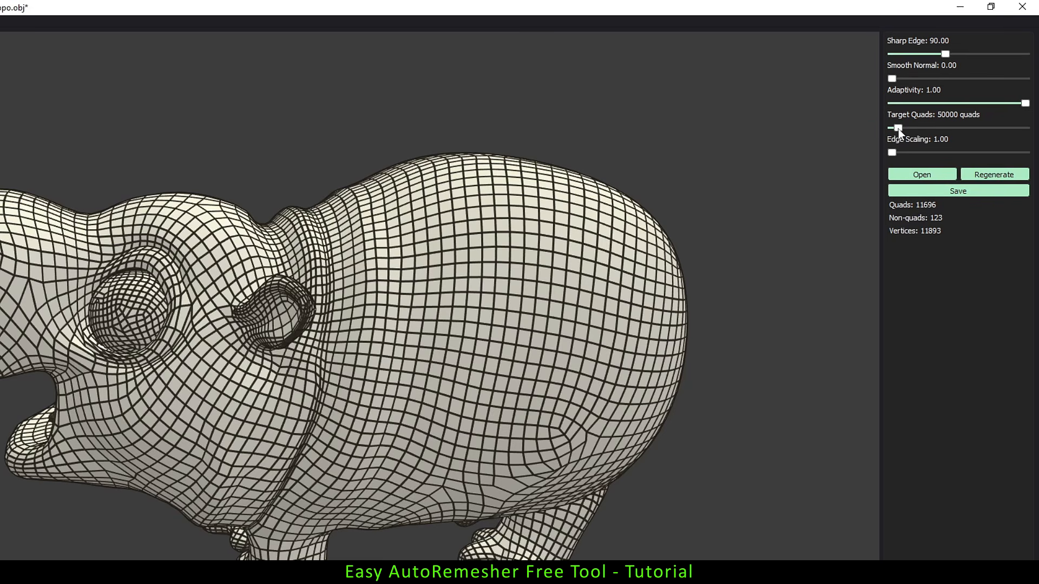
- Lower the target to 6123 quads and regenerate the hippo's mesh
drag(898, 129, 895, 132)
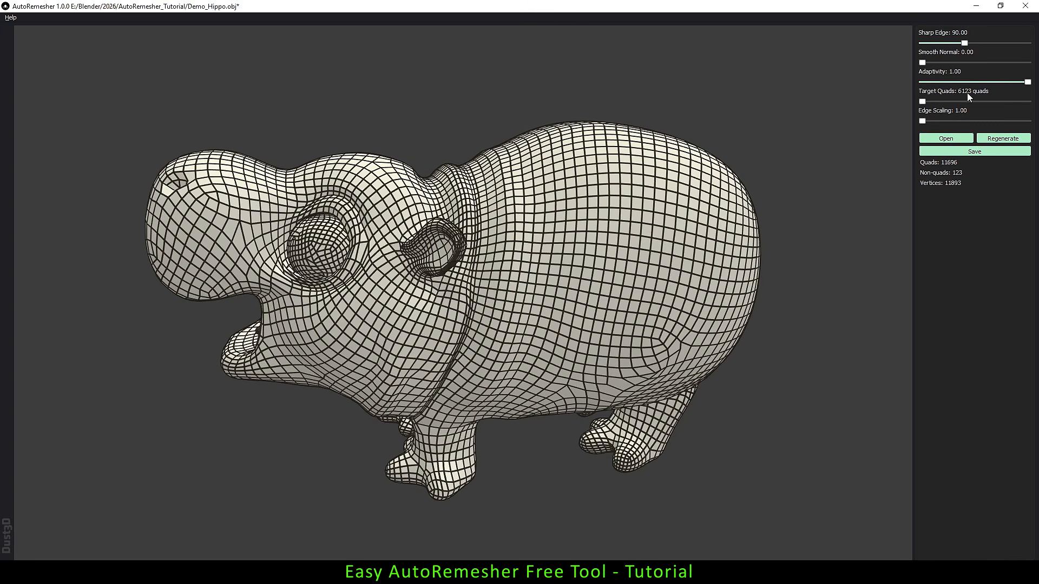
click(998, 141)
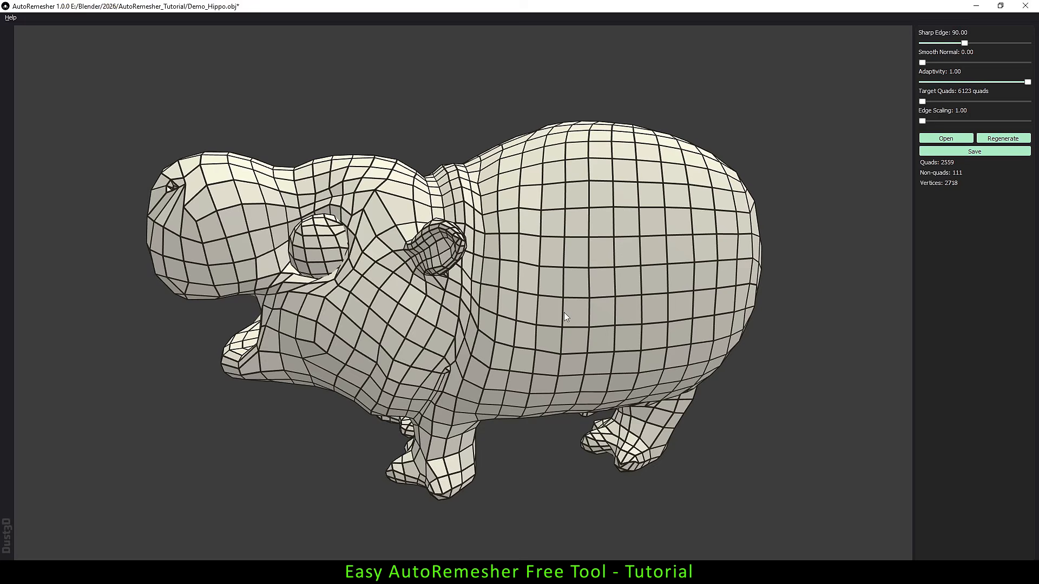
drag(564, 317, 560, 387)
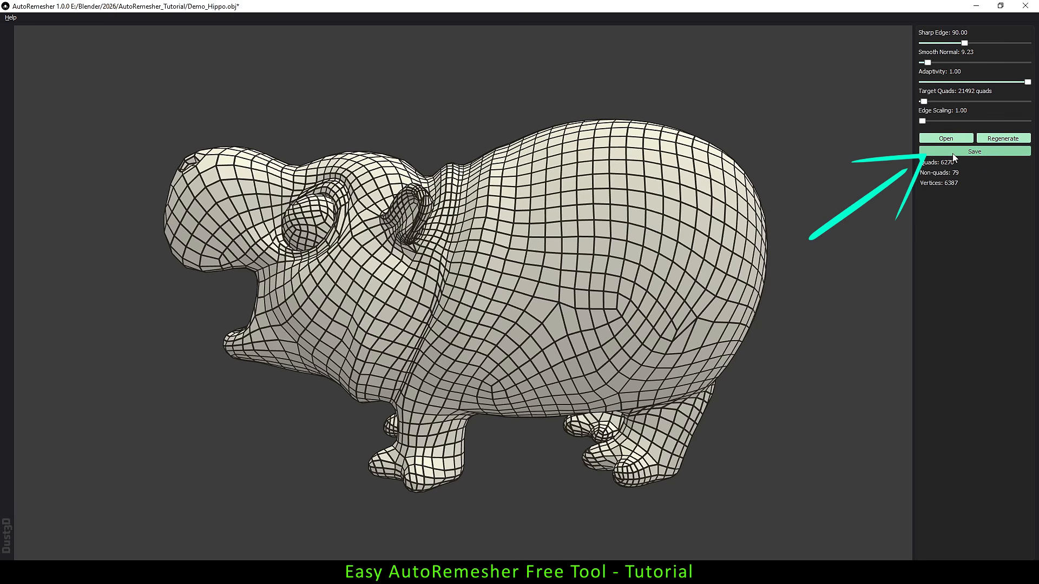
- Save the remeshed hippo as a Wavefront .obj named Demo_Hippo_Export in the AutoRemesher_Tutorial folder
click(953, 154)
click(448, 230)
click(388, 372)
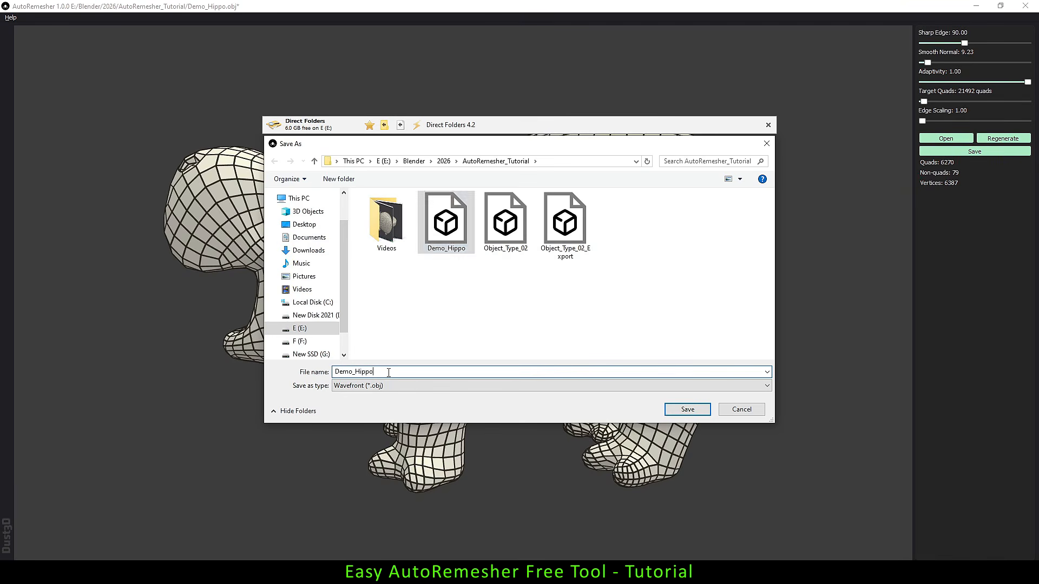
text(_Export)
click(698, 411)
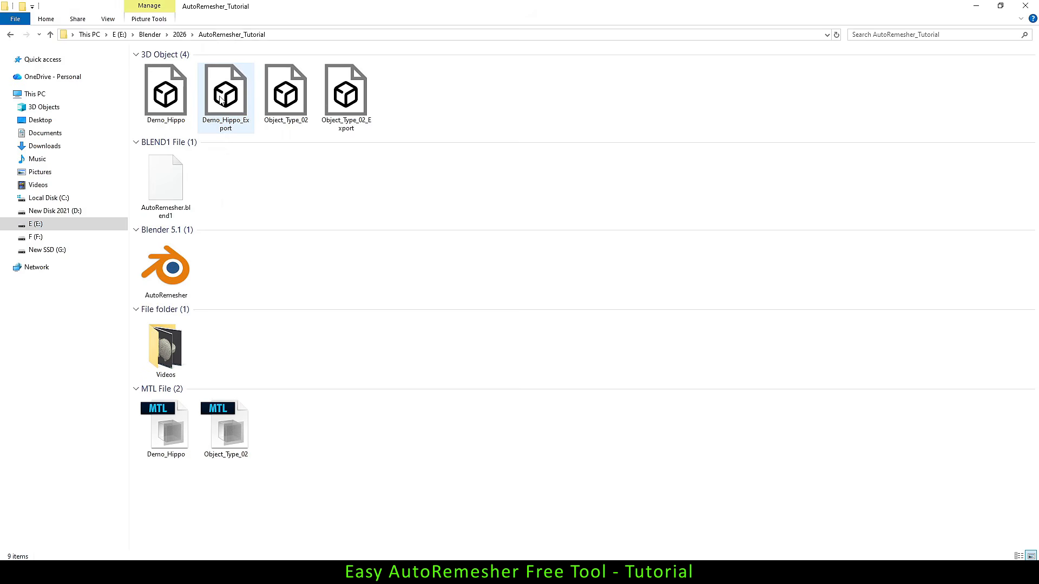
- Import Demo_Hippo_Export from the file explorer into the Blender scene
drag(225, 93, 492, 530)
click(540, 548)
scroll(498, 393, down, 4)
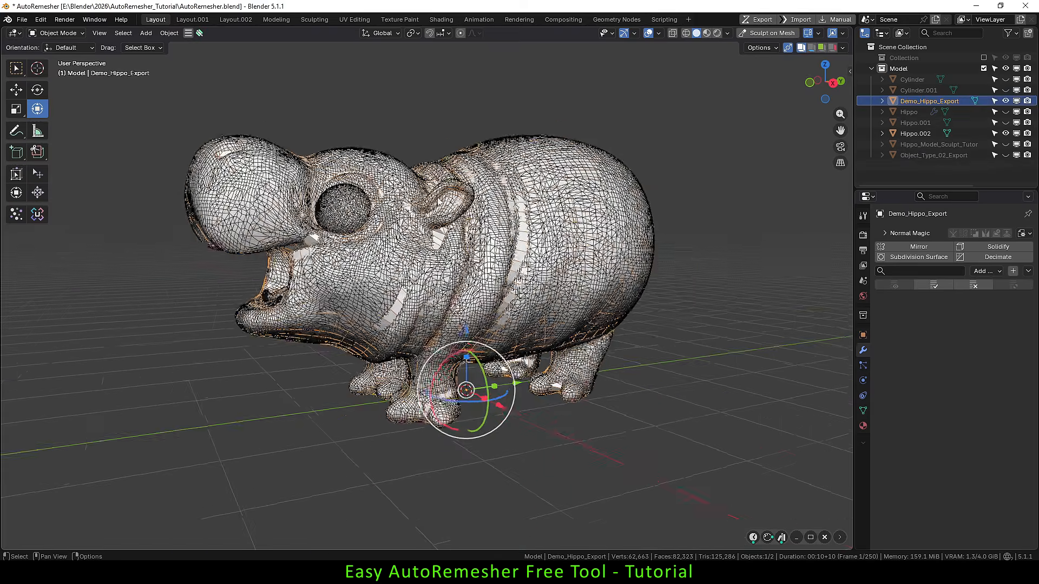
- Move the imported Demo_Hippo_Export model along the X axis, out of the original hippo
drag(496, 390, 680, 471)
scroll(680, 471, down, 1)
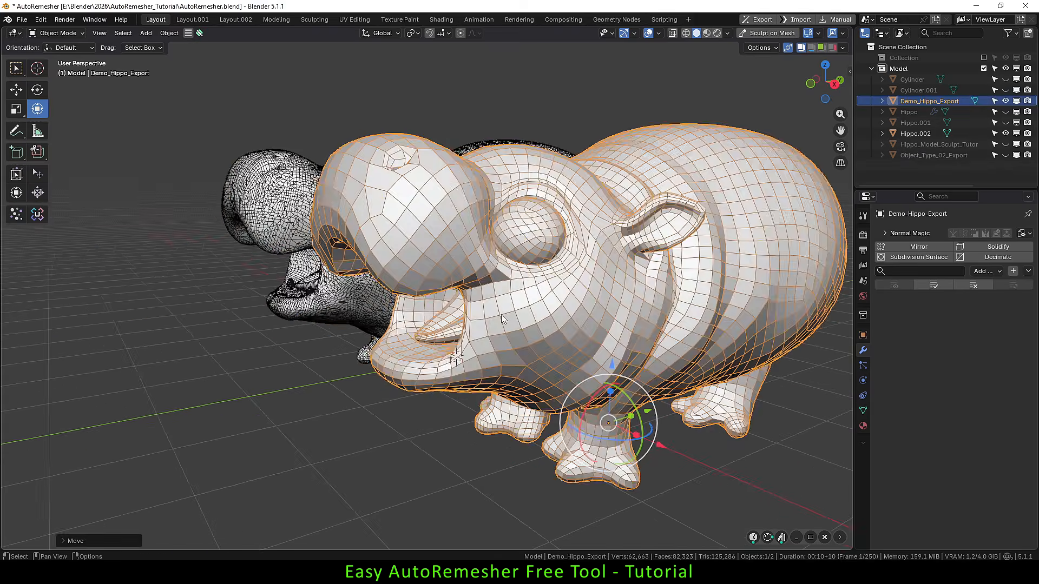
click(411, 447)
shift+middle_drag(411, 447, 330, 432)
key(shift+w)
click(495, 349)
key(shift+w)
shift+middle_drag(496, 349, 437, 354)
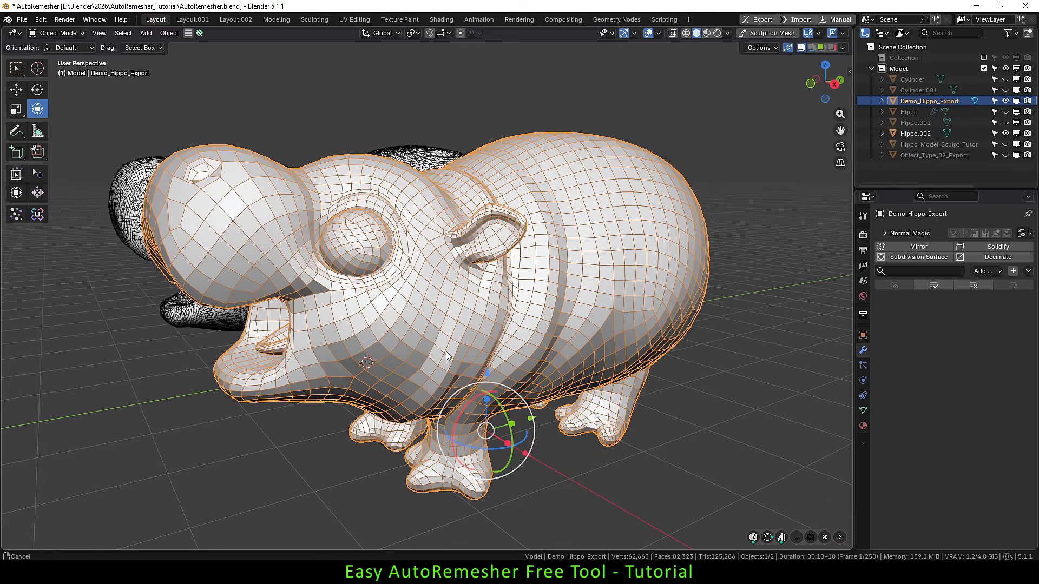
- Shift the imported hippo along the Y axis and compare its topology with the original beside it
drag(531, 421, 687, 389)
click(463, 444)
middle_drag(478, 421, 413, 416)
scroll(487, 420, up, 1)
middle_drag(414, 406, 472, 417)
- Apply Shade Smooth to the imported Demo_Hippo_Export model
click(526, 393)
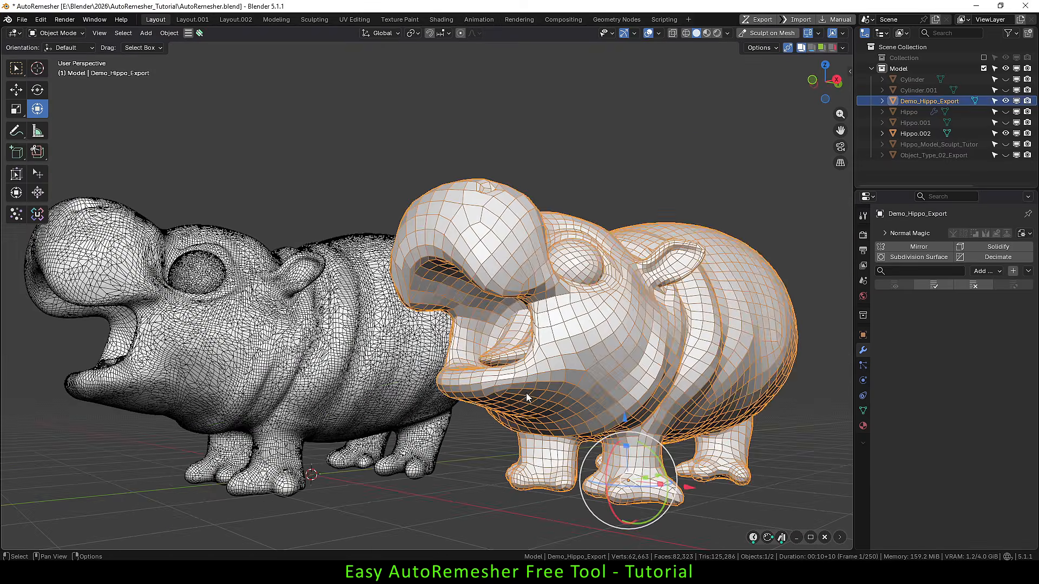
middle_drag(526, 393, 684, 325)
right_click(684, 325)
click(681, 349)
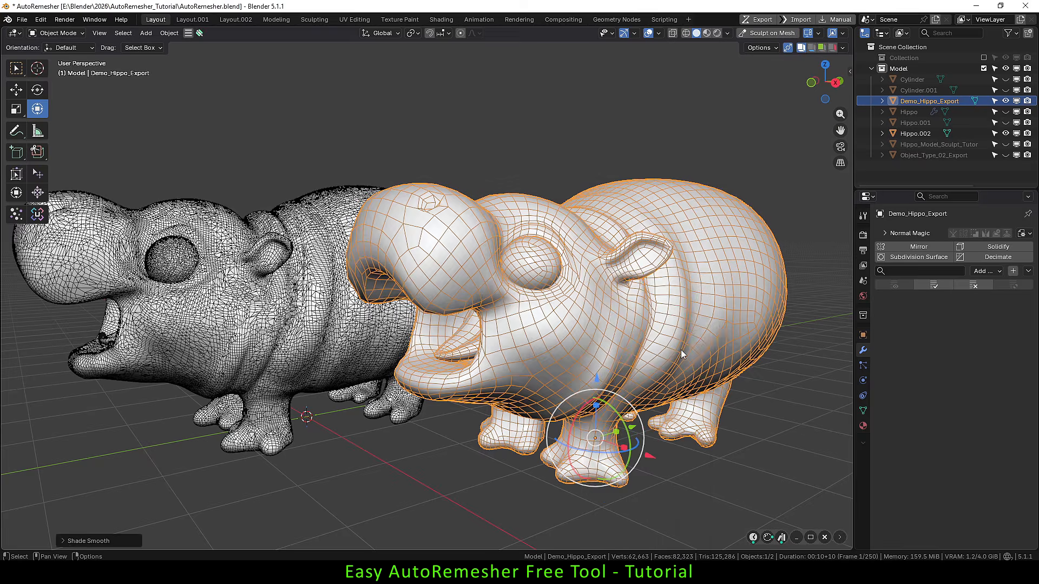
- Deselect the models, hide the wireframe overlay and compare the two hippos' smooth surfaces
click(388, 475)
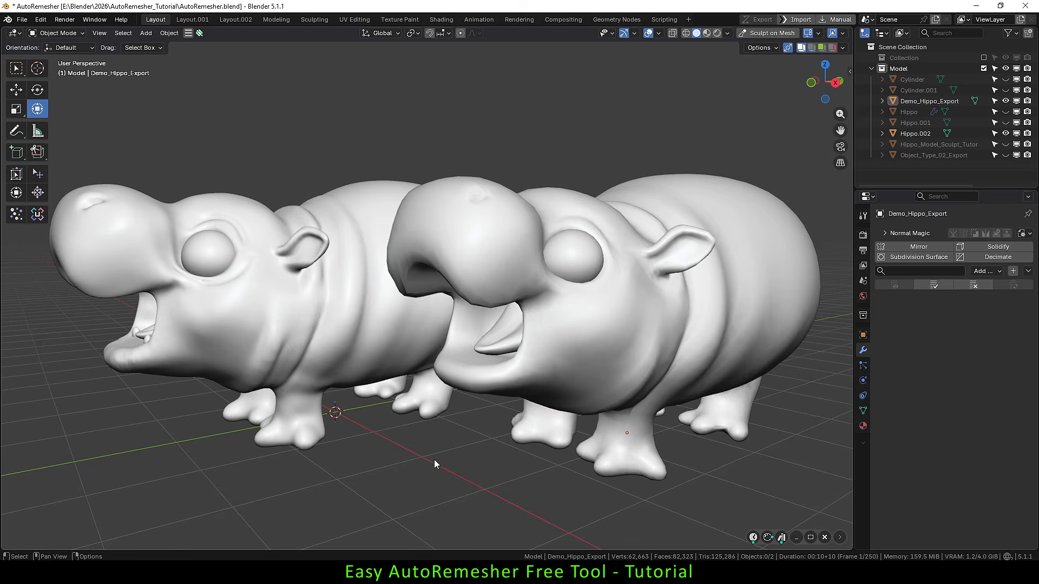
middle_drag(434, 459, 458, 398)
scroll(446, 320, up, 3)
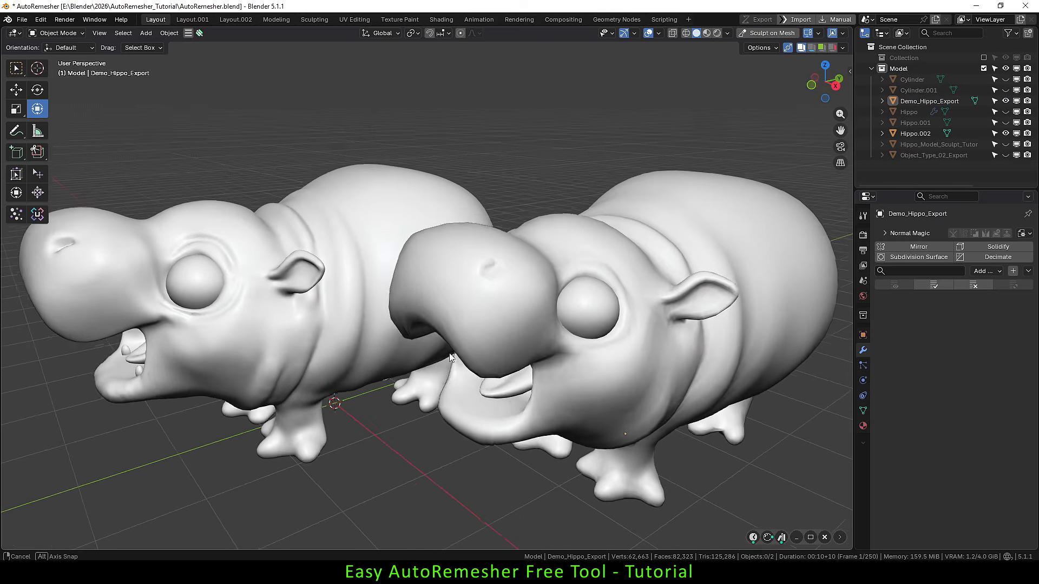
- Show the wireframe overlay again and isolate the Demo_Hippo_Export model in local view
key(F4)
click(584, 388)
alt+drag(585, 388, 563, 335)
key(KP_Divide)
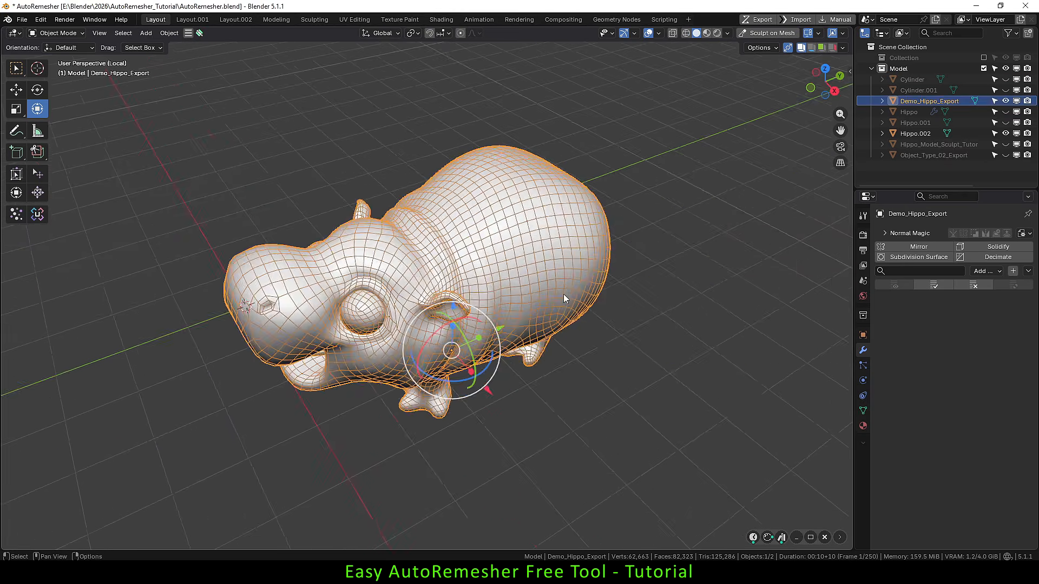
- Cut and mirror the Demo_Hippo_Export mesh across the X axis with AutoMirror
middle_drag(563, 297, 370, 244)
scroll(442, 237, up, 1)
scroll(496, 162, up, 1)
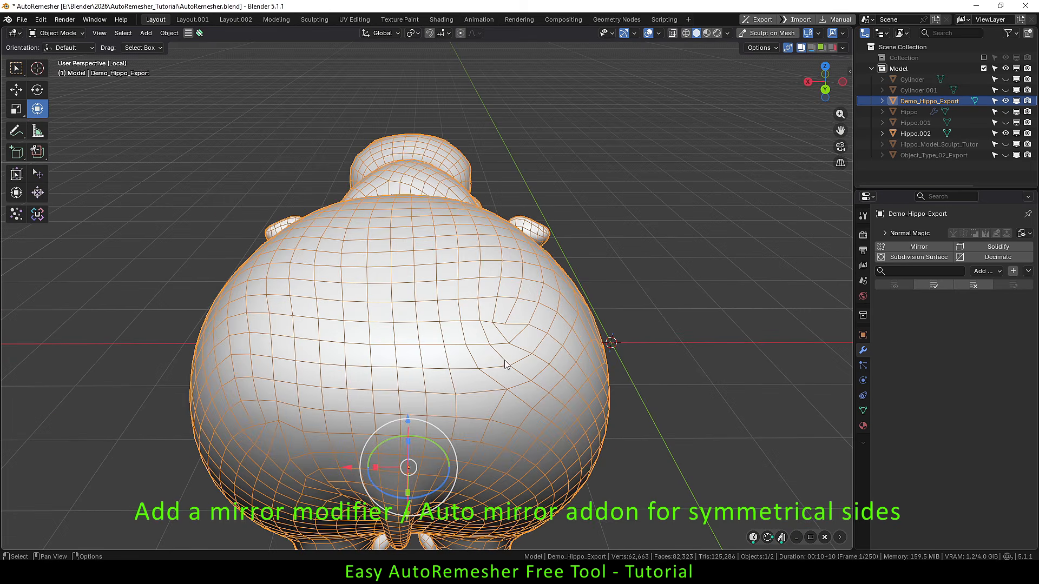
scroll(238, 313, down, 2)
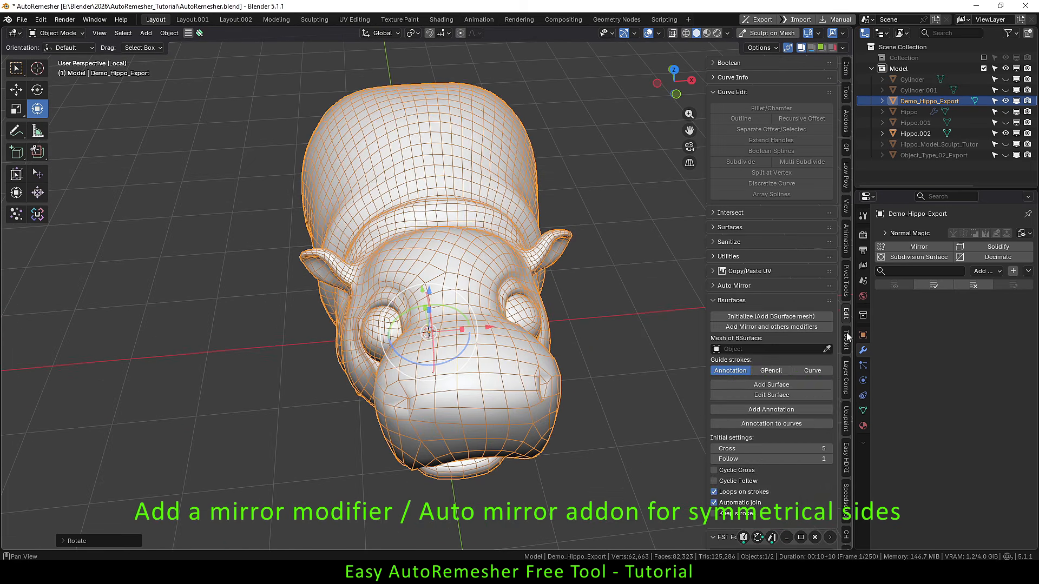
click(753, 286)
shift+middle_drag(649, 293, 535, 292)
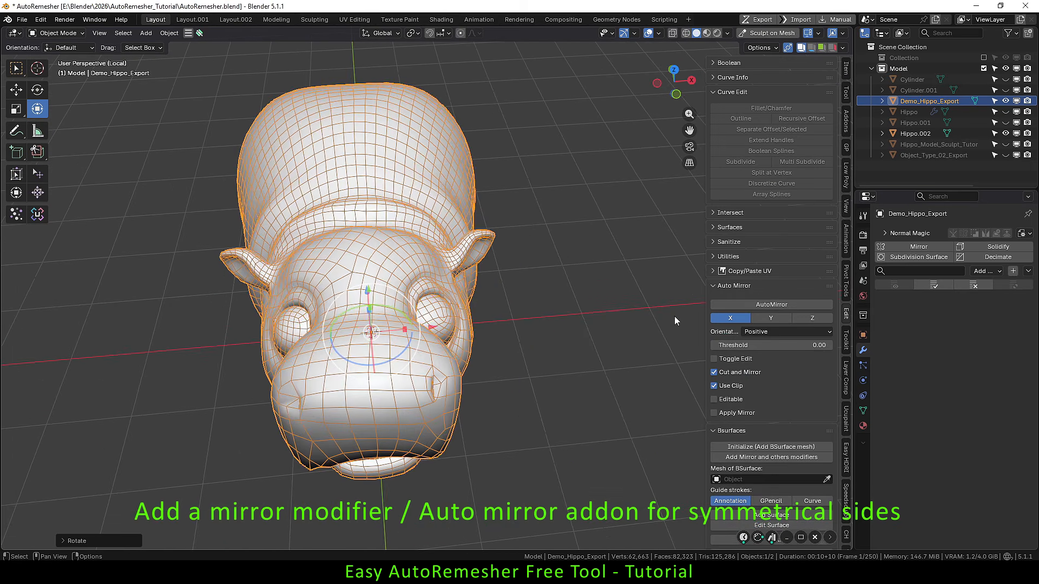
click(756, 304)
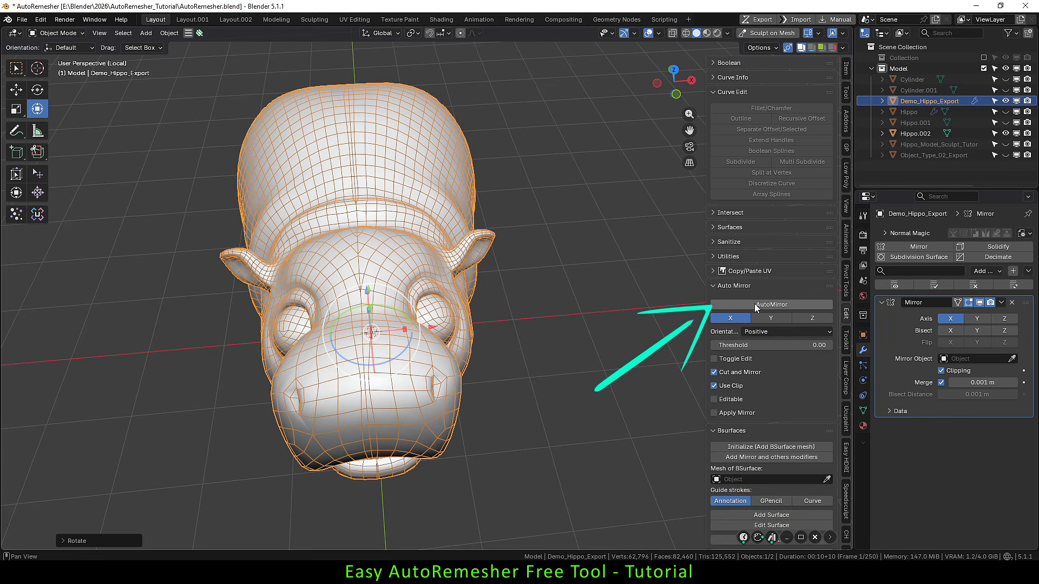
key(n)
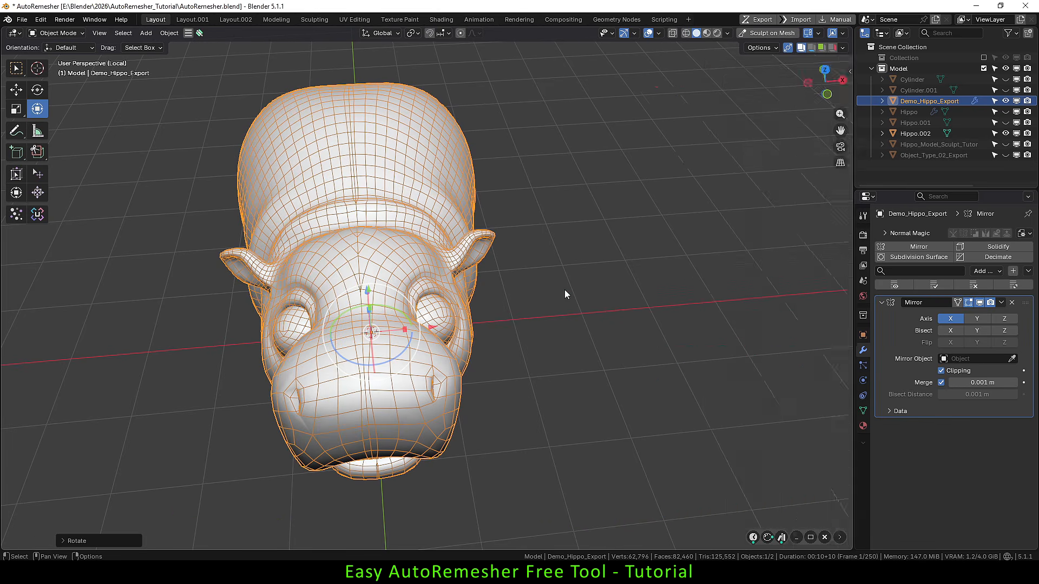
- Check the mirrored hippo by switching the Mirror modifier's viewport display off and back on
click(564, 290)
middle_drag(298, 419, 395, 361)
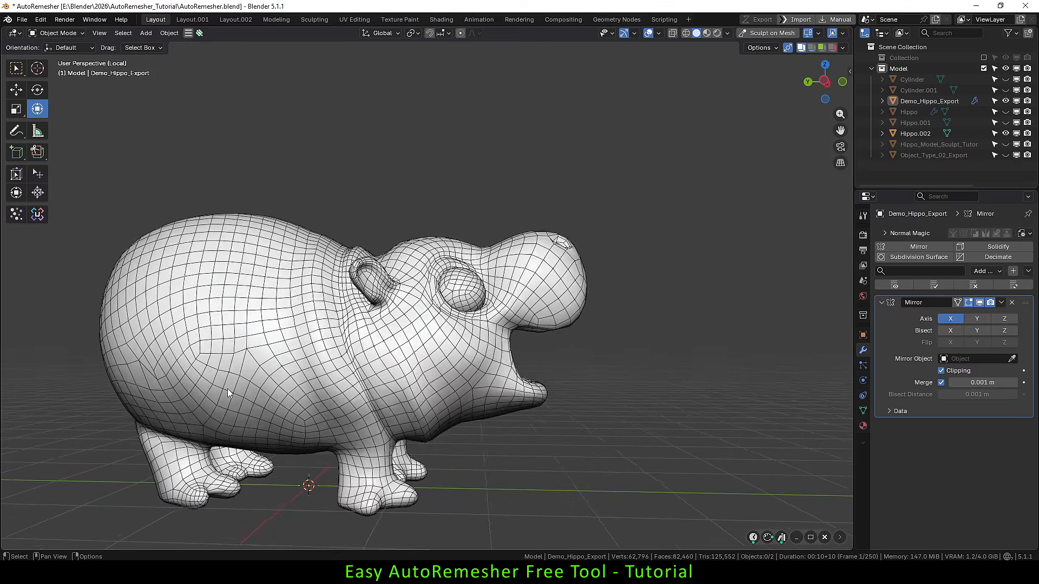
click(297, 366)
shift+middle_drag(162, 364, 383, 367)
click(979, 302)
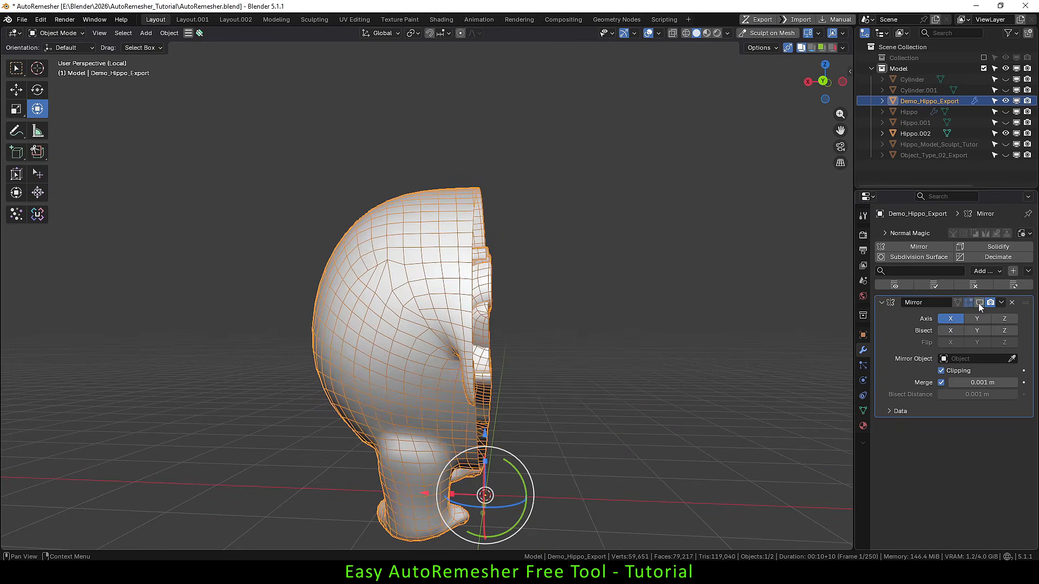
click(979, 302)
- In Edit Mode, merge the stray vertex beside the neck crease into the hippo's center seam
middle_drag(336, 259, 314, 316)
scroll(403, 311, up, 5)
middle_drag(422, 311, 401, 302)
scroll(407, 298, up, 1)
key(Tab)
click(316, 300)
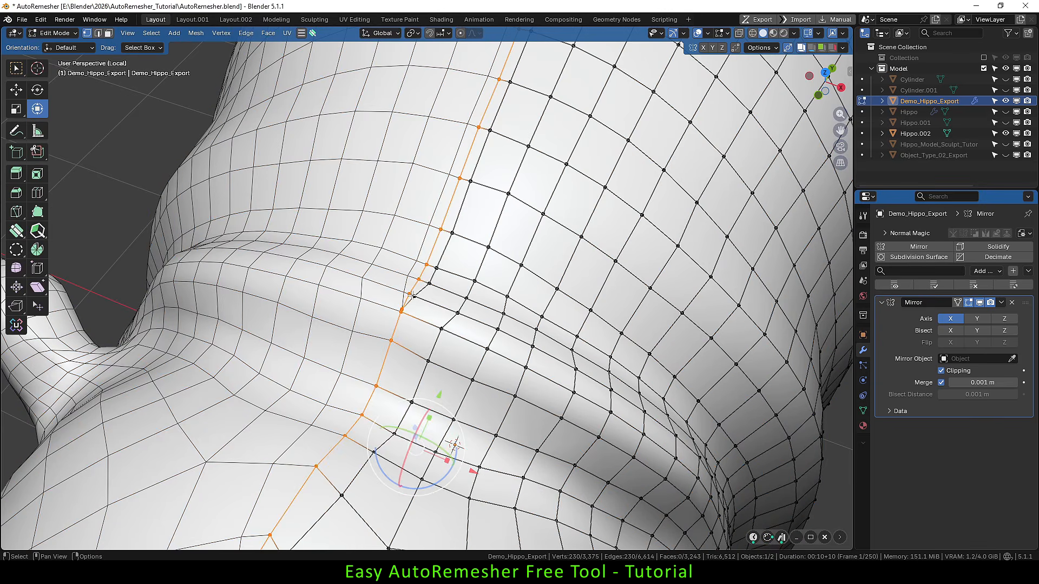
key(KP_Decimal)
scroll(415, 275, up, 3)
key(1)
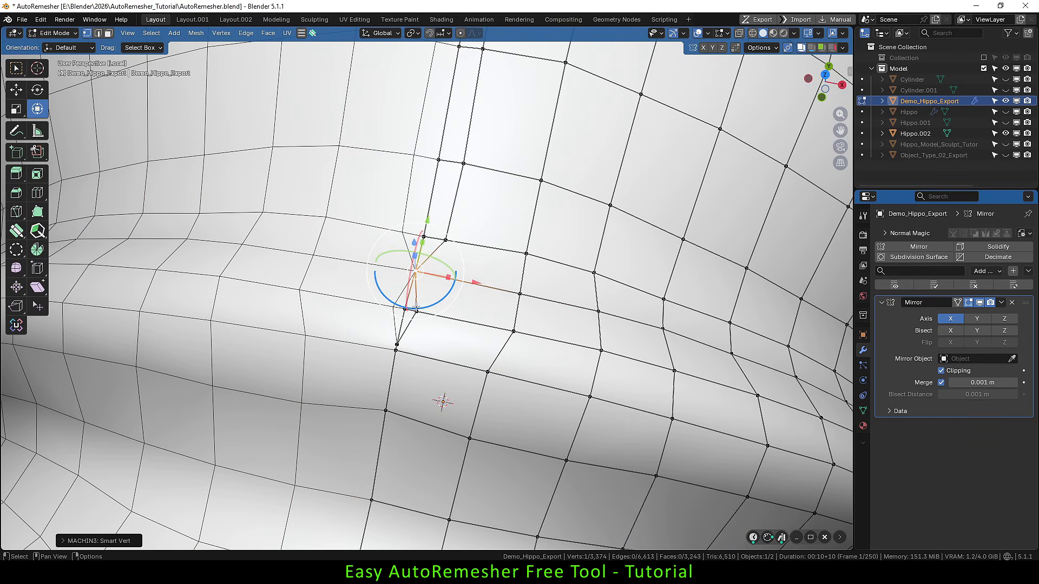
- Merge the next stray vertices along the hippo's back into the center seam and return to Object Mode
click(428, 241)
click(465, 169)
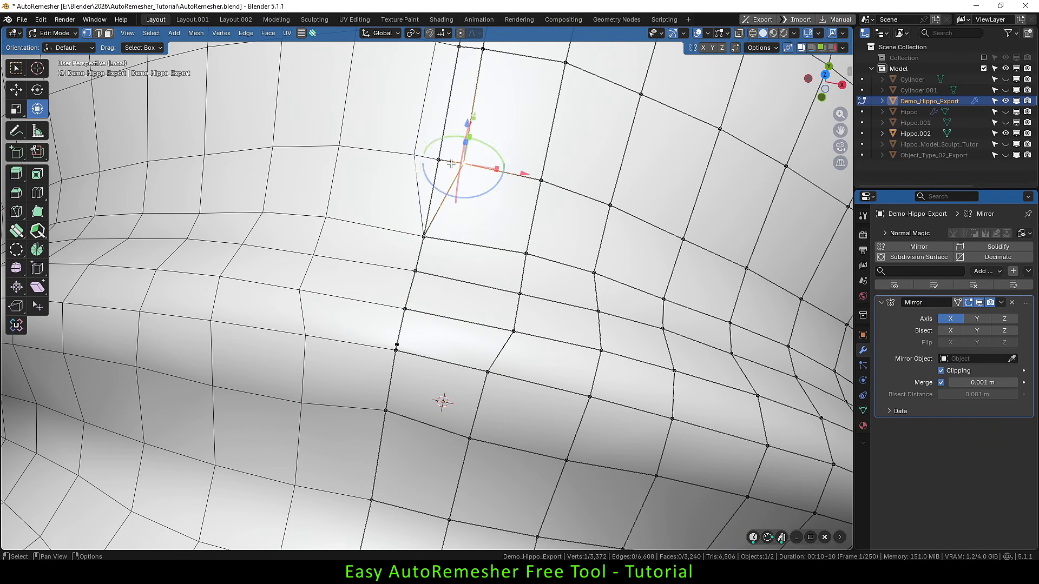
shift+click(440, 164)
key(1)
scroll(440, 164, down, 4)
shift+middle_drag(440, 164, 424, 231)
click(438, 242)
shift+click(427, 241)
key(1)
key(Tab)
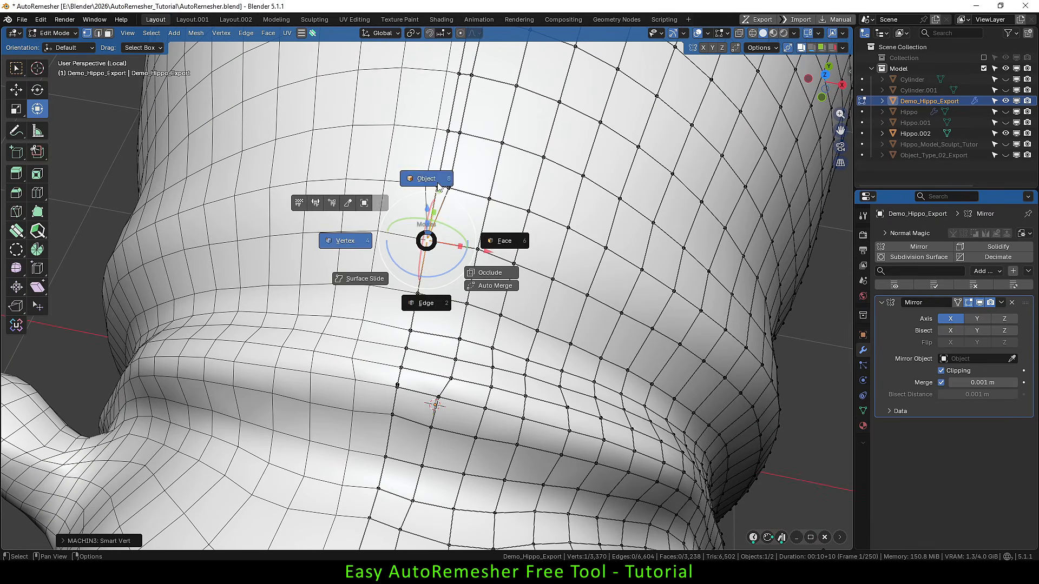
click(426, 181)
- Dissolve the extra edge loop beside the center seam on the hippo's snout in Edit Mode
key(KP_Decimal)
middle_drag(454, 433, 450, 353)
key(alt+a)
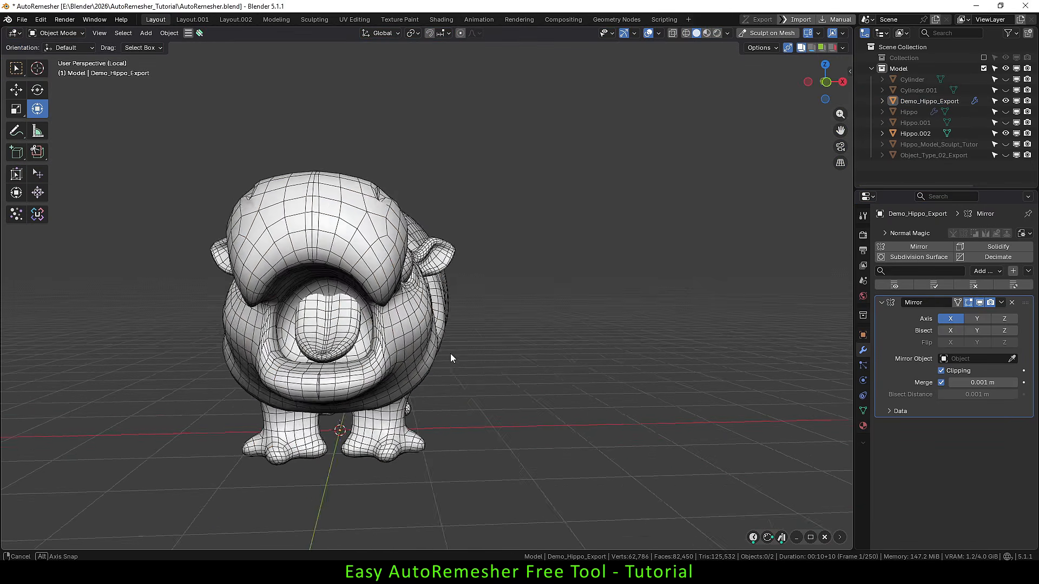
shift+middle_drag(357, 259, 457, 255)
scroll(456, 254, up, 4)
key(Tab)
click(415, 290)
alt+click(373, 249)
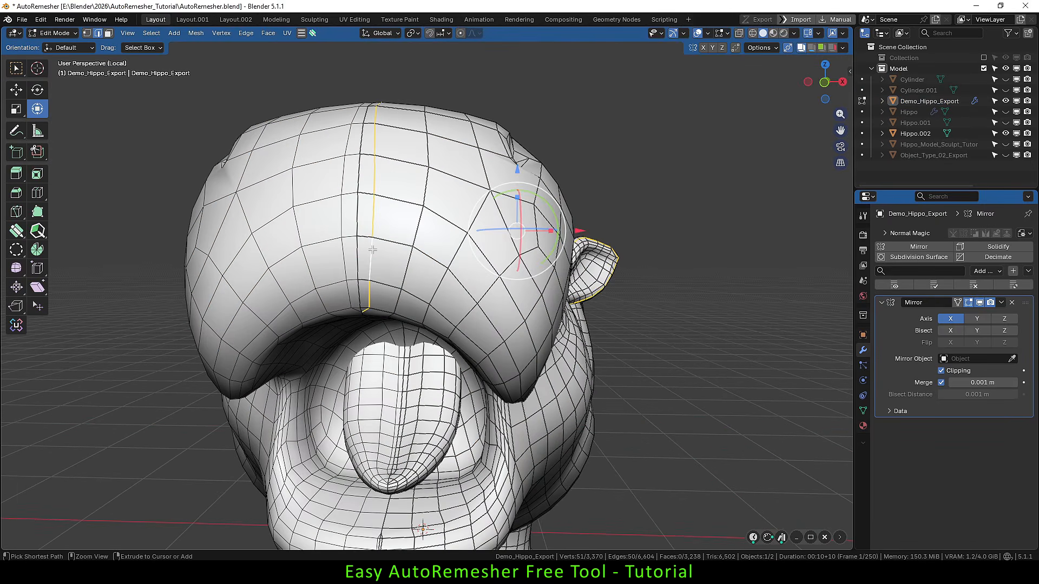
key(ctrl+x)
scroll(372, 249, down, 4)
- Dissolve the leftover edge loop beside the seam on the hippo's back and return to Object Mode
middle_drag(372, 250, 406, 251)
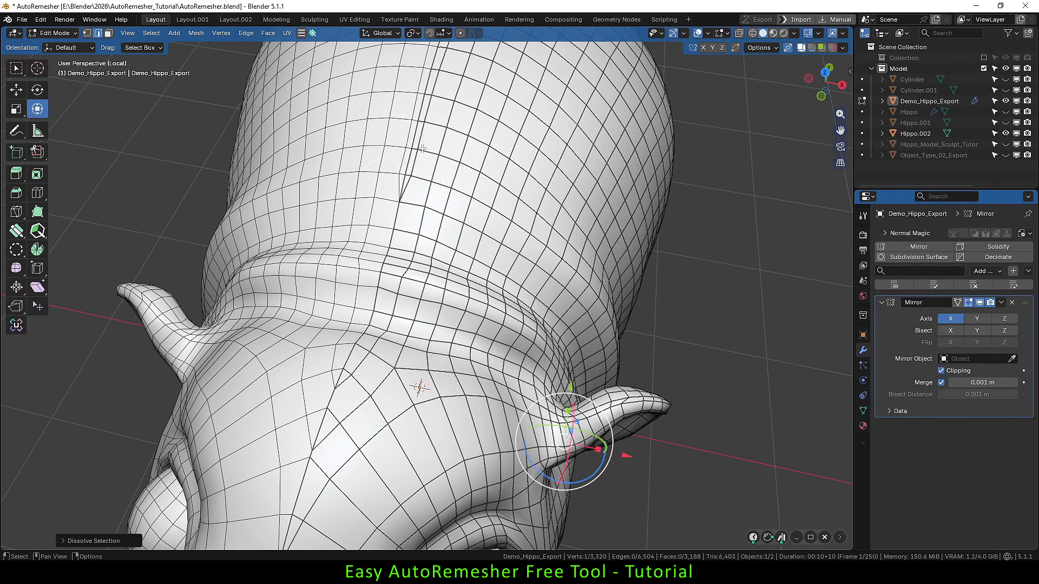
alt+click(422, 148)
key(ctrl+x)
click(406, 251)
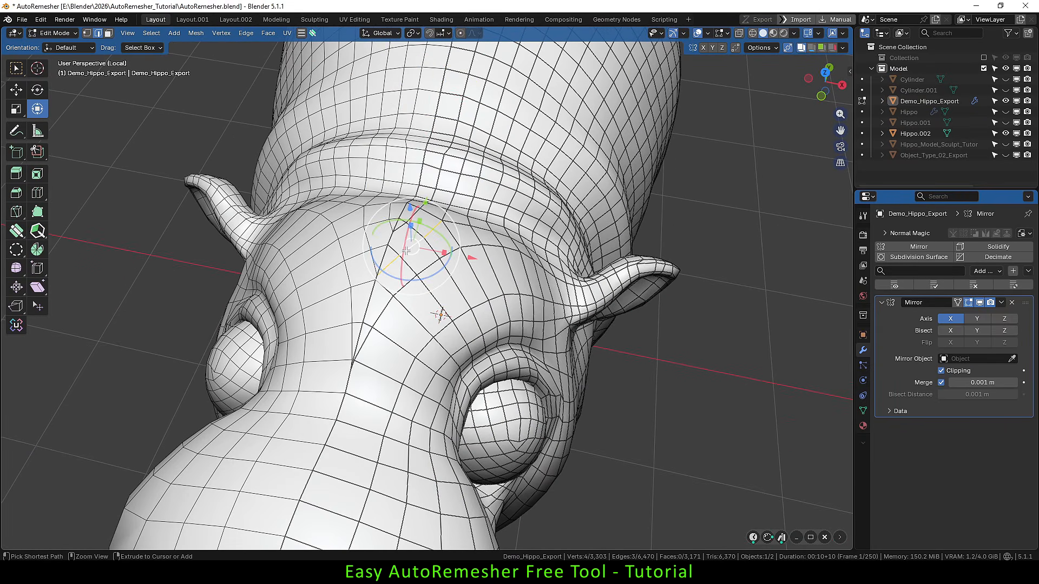
scroll(405, 251, down, 4)
key(Tab)
click(405, 311)
middle_drag(432, 346, 391, 276)
shift+middle_drag(527, 389, 510, 352)
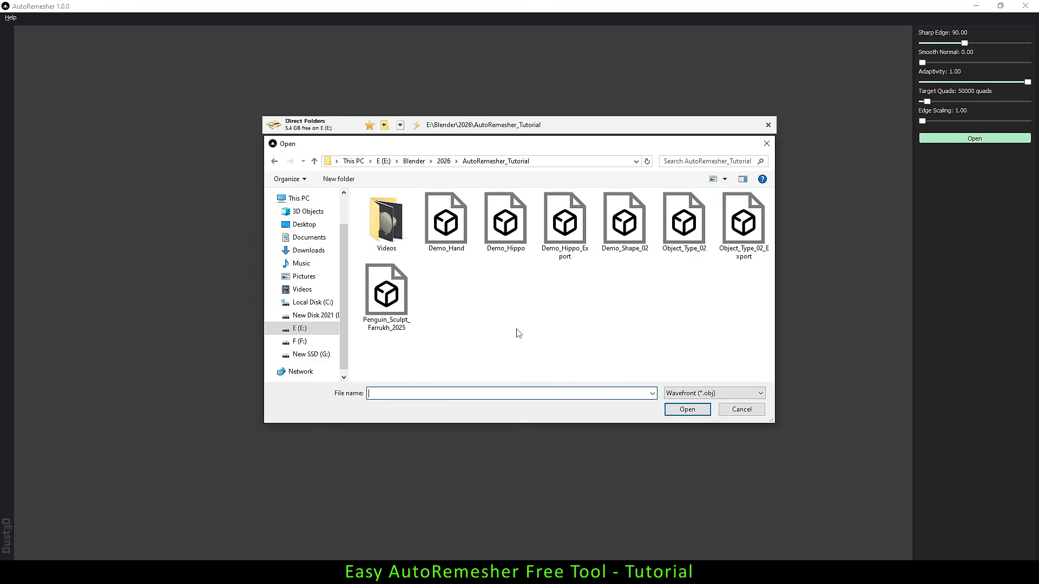
- Switch to AutoRemesher, open the Demo_Hand model and view it from several sides while it is remeshed
double_click(472, 233)
scroll(471, 235, up, 3)
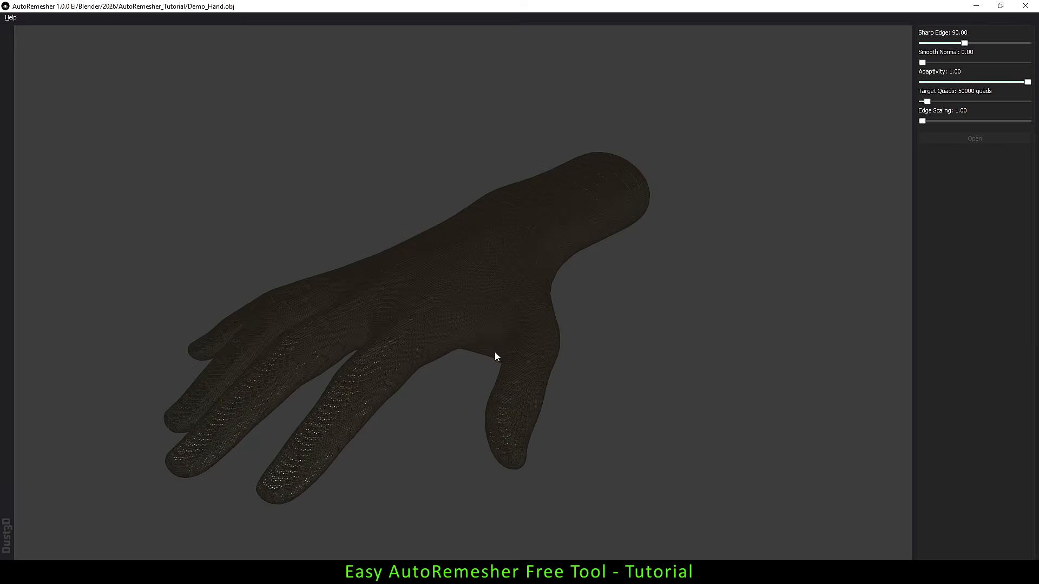
drag(563, 352, 363, 411)
scroll(364, 412, up, 2)
scroll(470, 296, down, 1)
scroll(433, 319, down, 3)
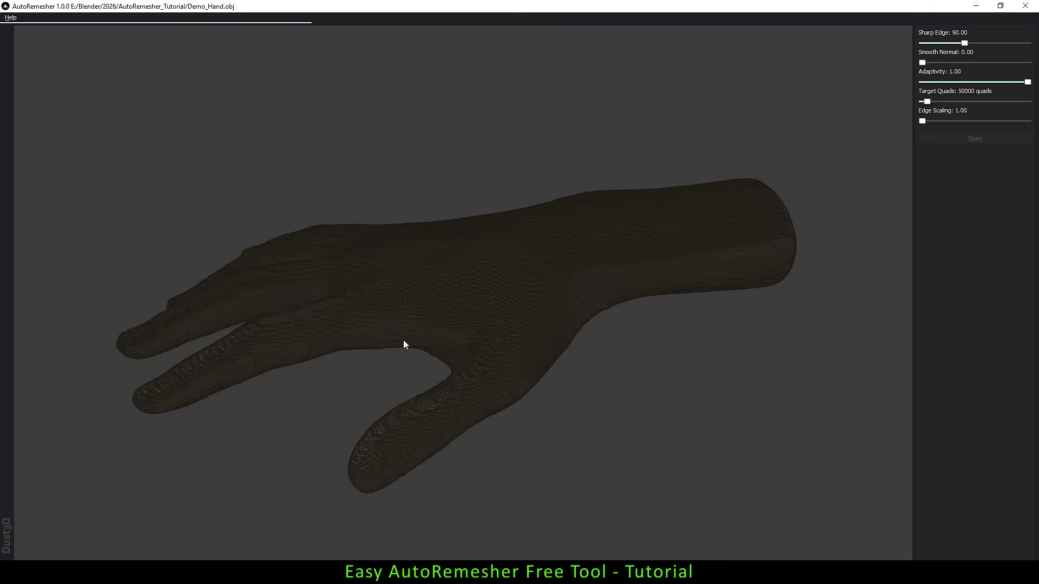
mouse_move(404, 343)
mouse_down()
mouse_move(396, 357)
mouse_move(404, 345)
mouse_up()
scroll(389, 373, up, 2)
drag(377, 397, 380, 399)
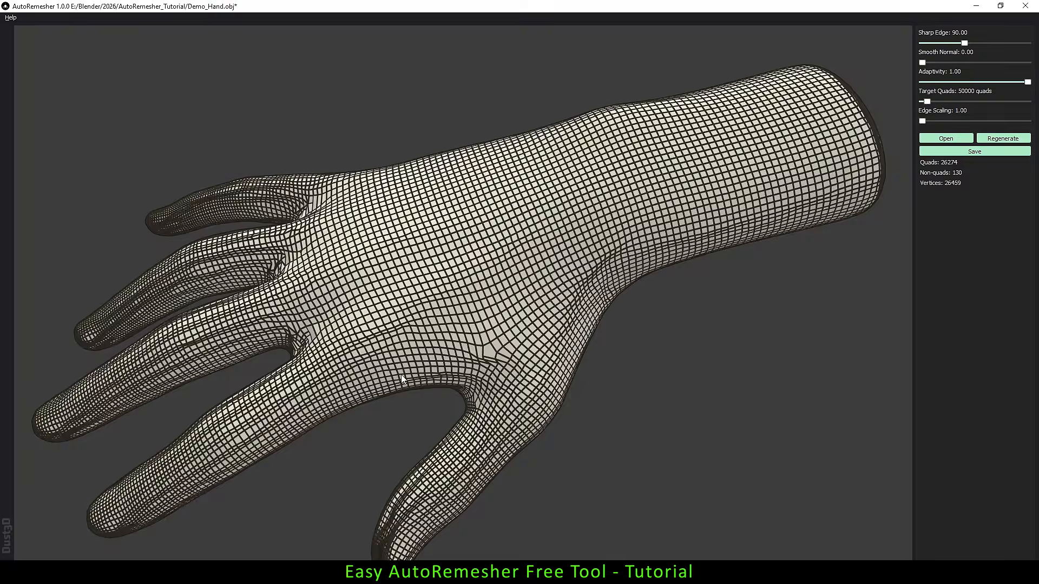
- Examine the remeshed hand's quad flow along the wrist, thumb and fingers
drag(402, 378, 559, 320)
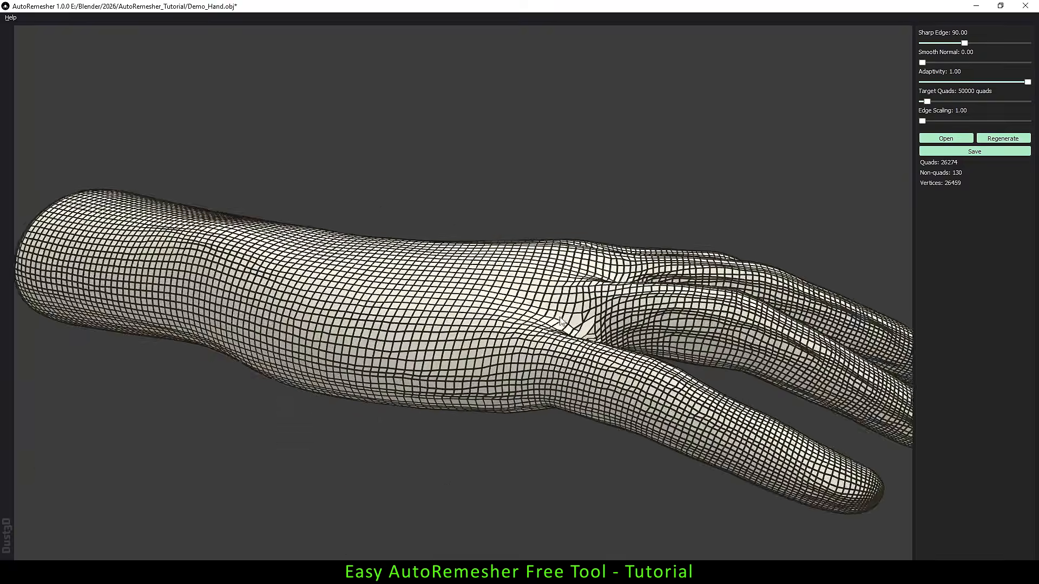
middle_drag(560, 321, 532, 330)
scroll(531, 309, up, 2)
scroll(537, 332, down, 2)
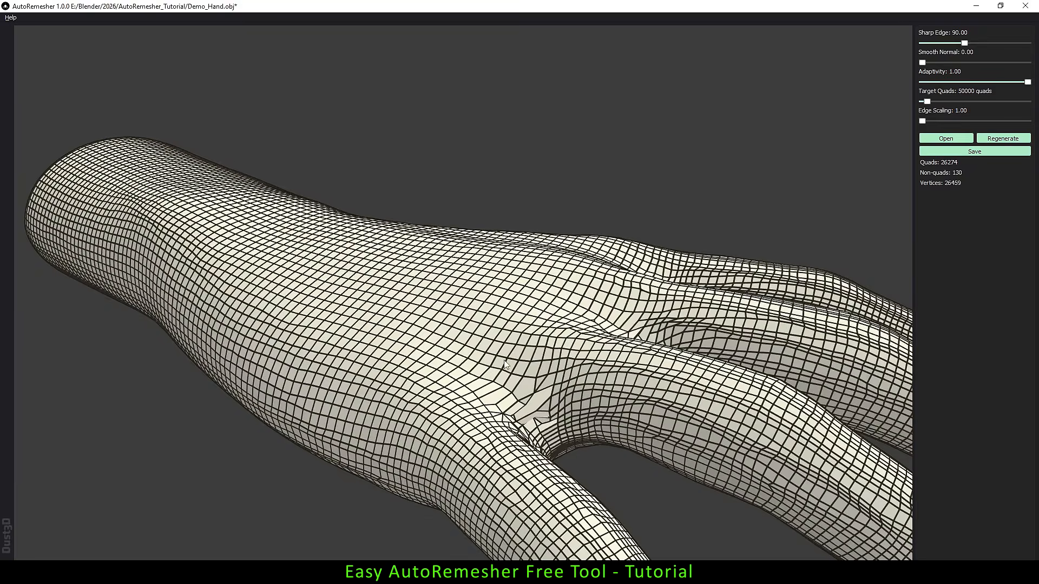
scroll(612, 338, down, 3)
middle_drag(503, 207, 491, 293)
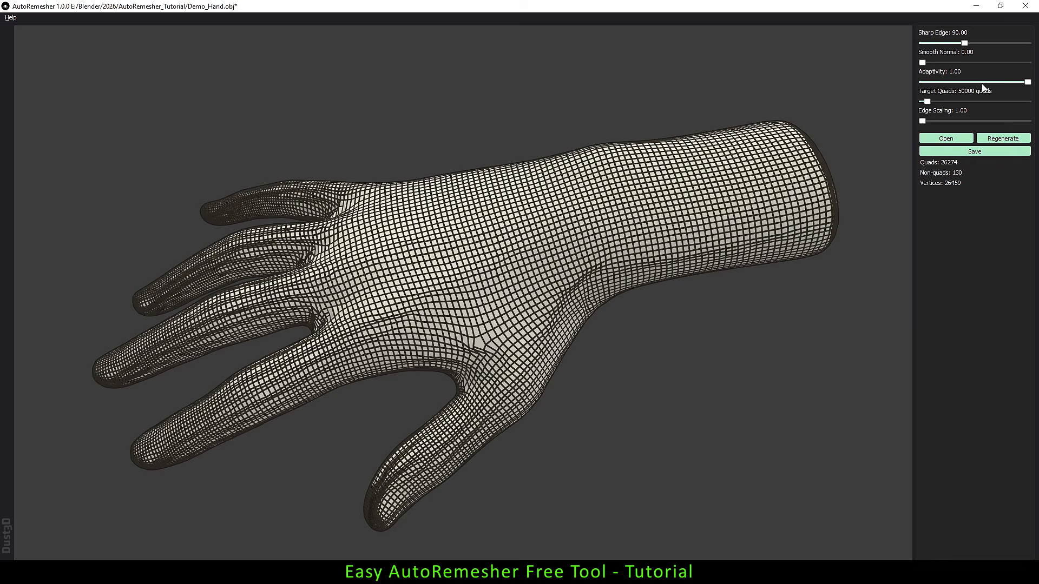
- Regenerate the hand's mesh with Adaptivity set to 0.10 and Smooth Normal set to 3.69
drag(1028, 82, 958, 82)
click(933, 150)
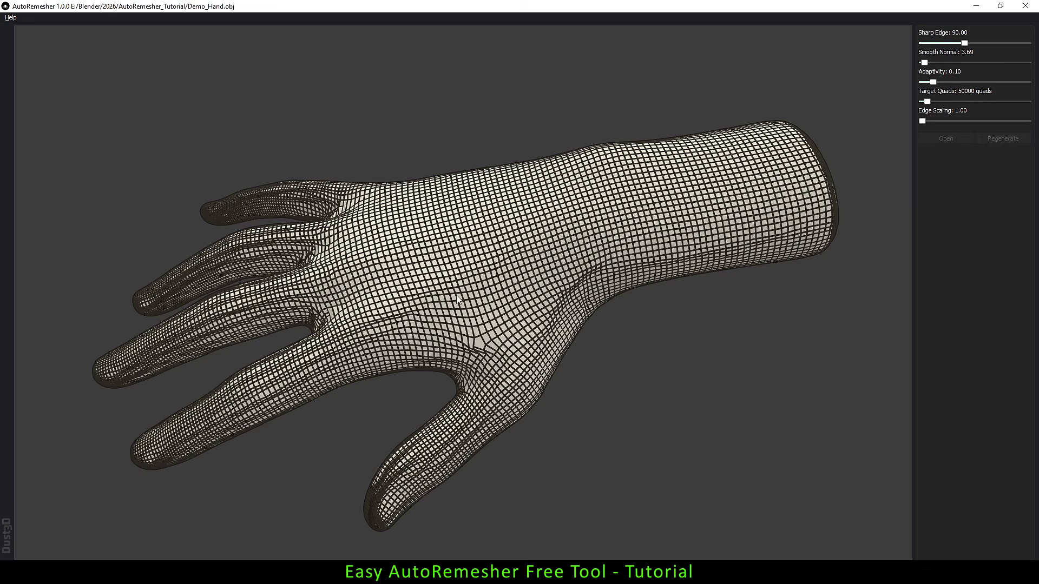
middle_drag(456, 295, 501, 245)
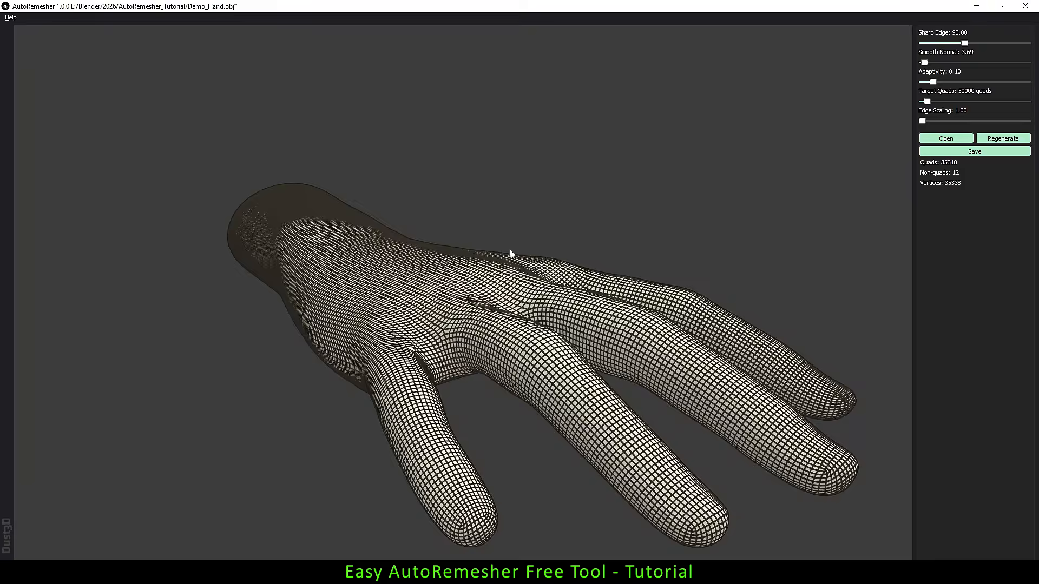
- Examine the regenerated hand topology around the knuckles, fingers and wrist
middle_drag(575, 289, 482, 305)
scroll(261, 328, up, 3)
middle_drag(277, 324, 405, 301)
scroll(373, 259, down, 4)
middle_drag(359, 238, 366, 271)
scroll(366, 271, up, 4)
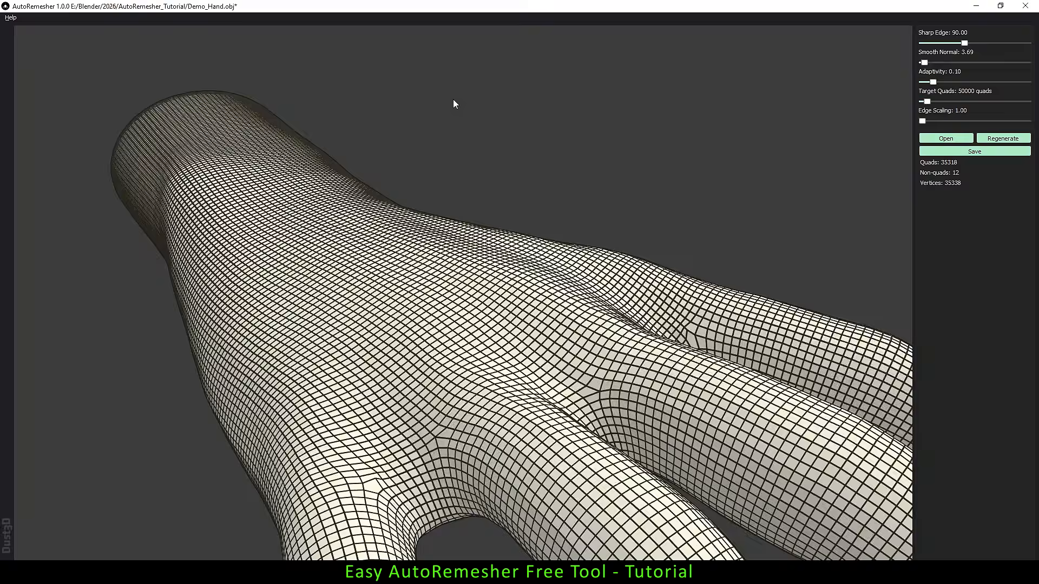
- Lower Target Quads to 16369 and regenerate the hand's mesh
scroll(454, 100, down, 2)
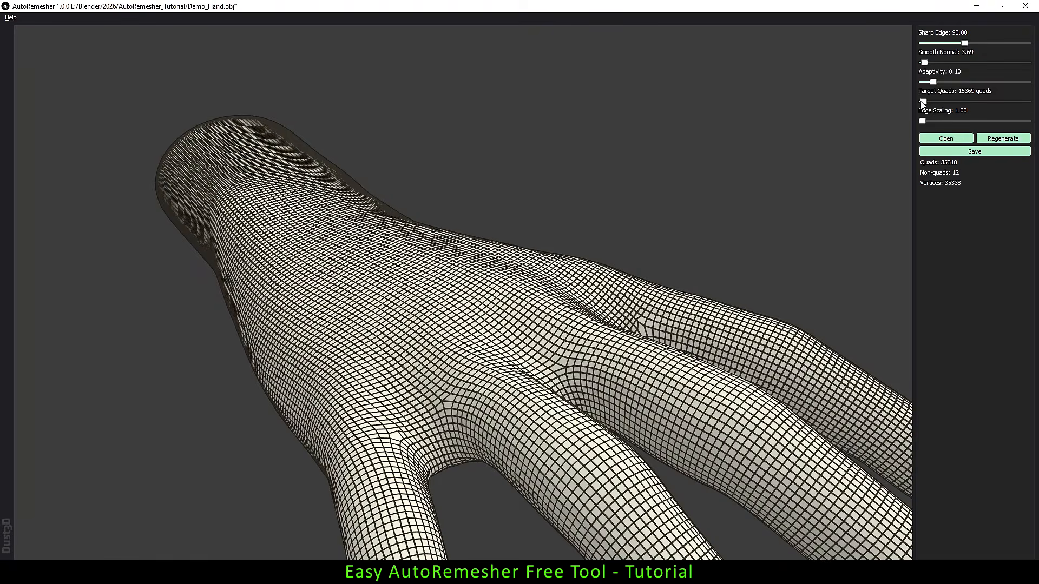
click(978, 136)
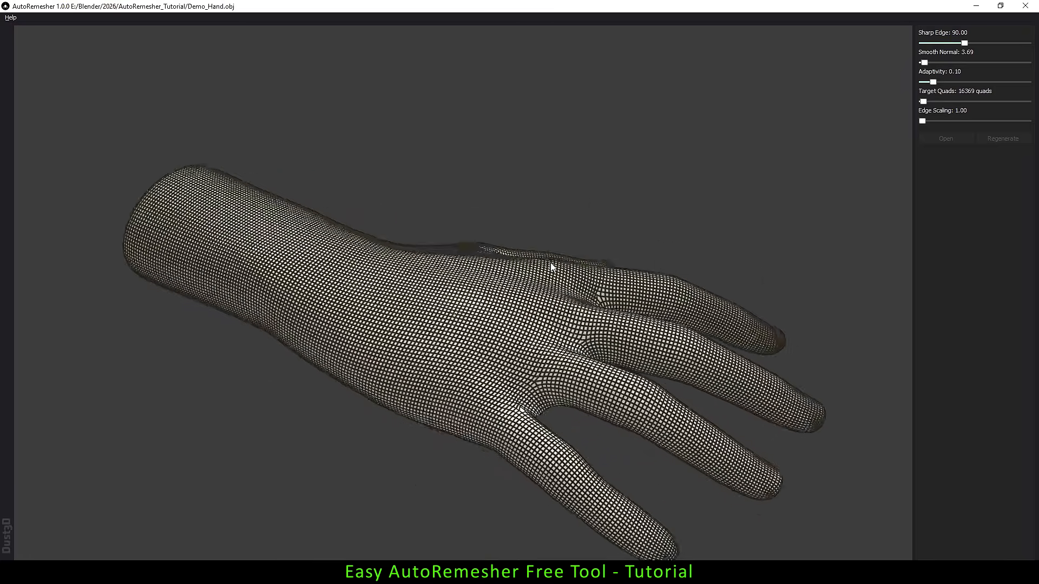
middle_drag(551, 267, 505, 329)
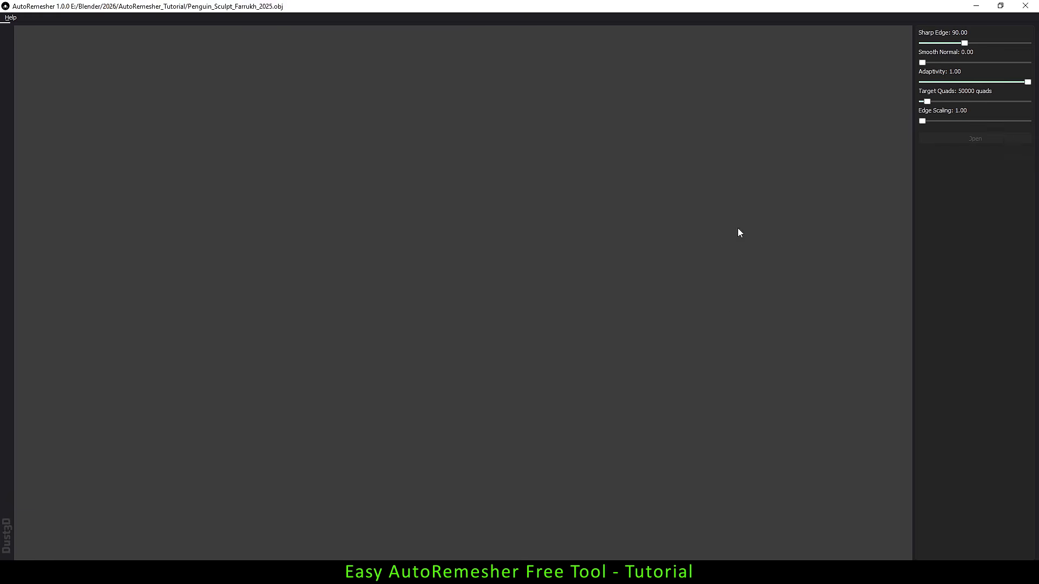
- View the dense penguin sculpt from several sides while AutoRemesher processes it
scroll(390, 292, up, 5)
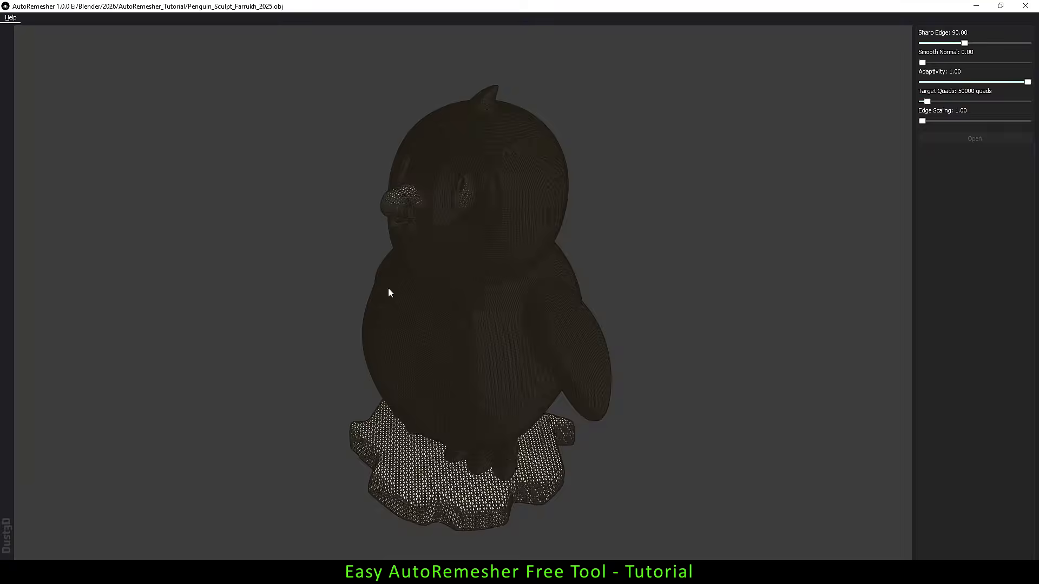
middle_drag(394, 159, 450, 128)
scroll(457, 195, up, 3)
scroll(468, 265, down, 8)
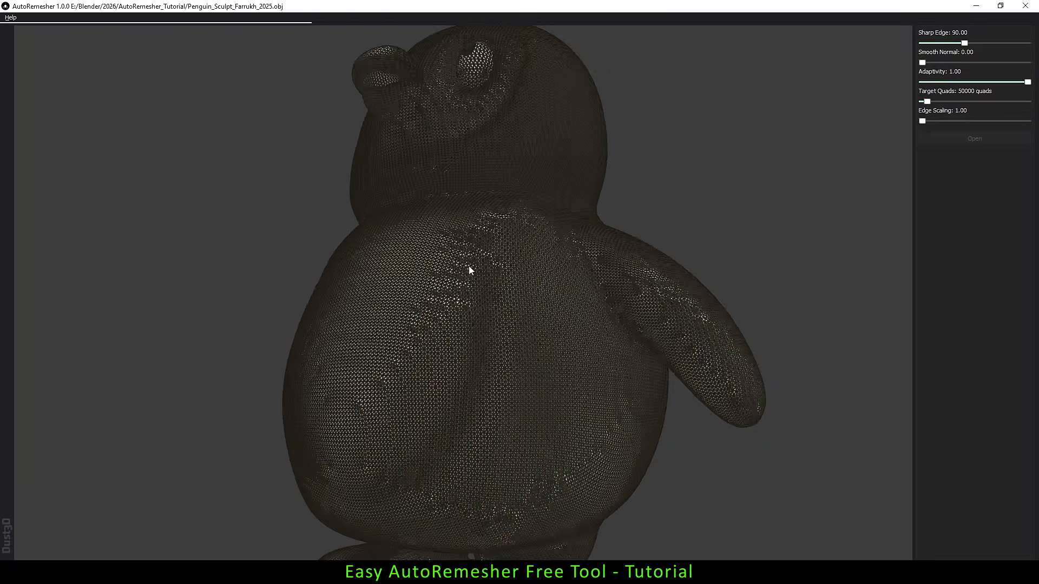
middle_drag(227, 437, 229, 12)
middle_drag(605, 456, 585, 446)
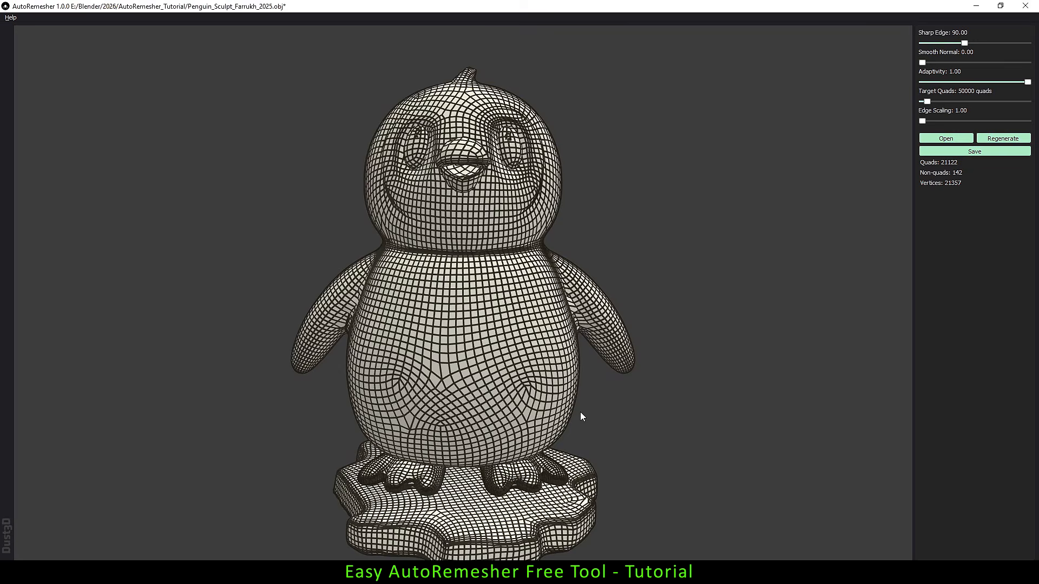
- Examine the remeshed penguin's quad topology around the face, body and flippers
middle_drag(592, 411, 466, 362)
scroll(438, 223, up, 5)
middle_drag(438, 223, 544, 172)
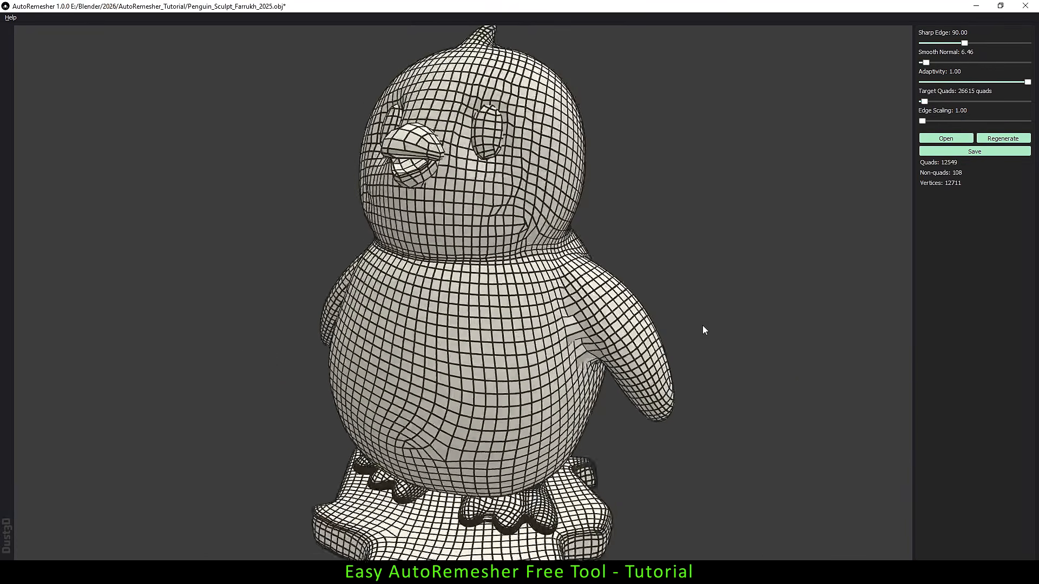
middle_drag(702, 325, 735, 313)
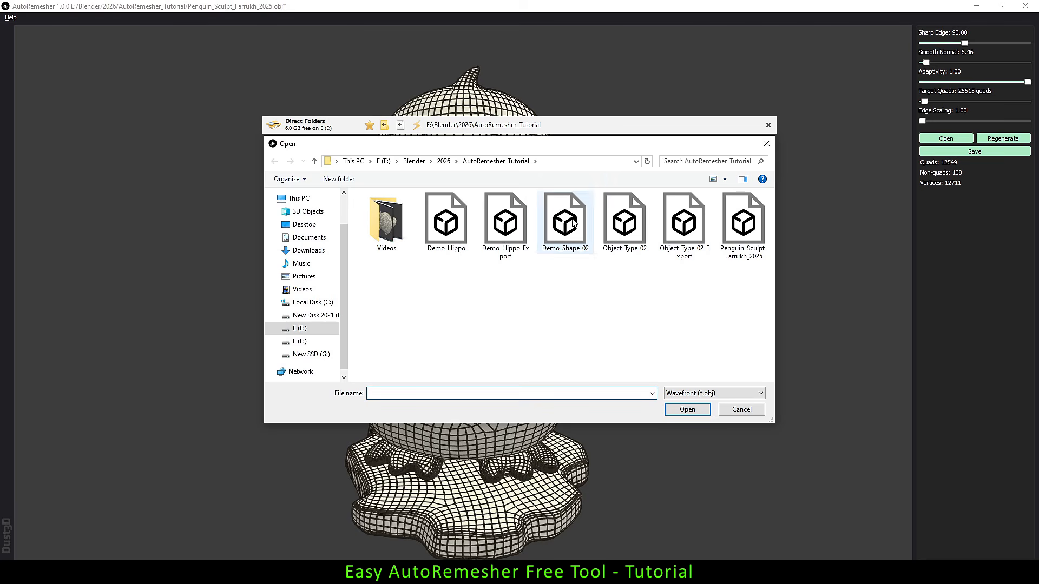
- Load the Object_Type_02 model for remeshing
click(572, 220)
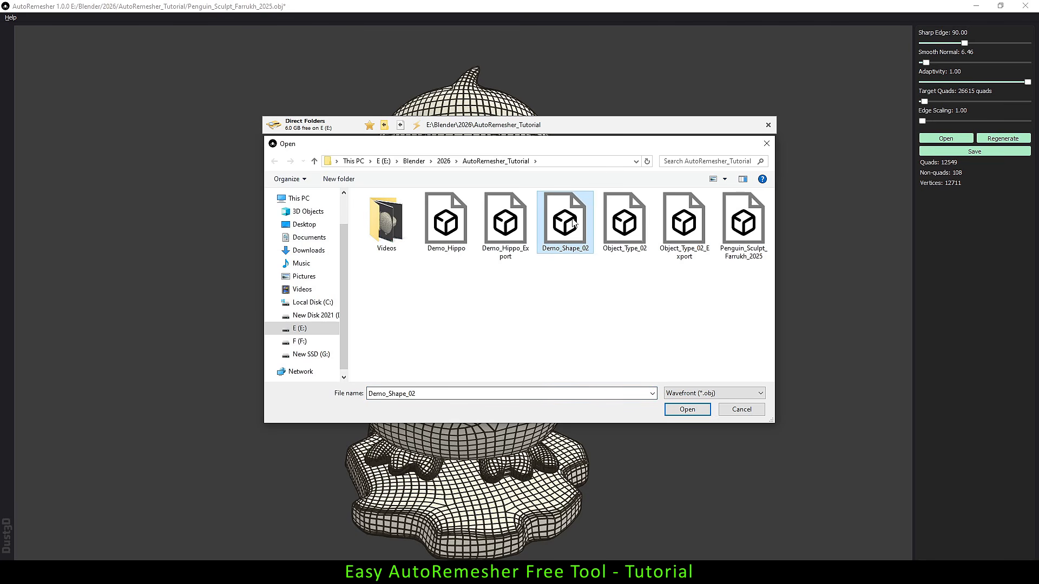
click(628, 228)
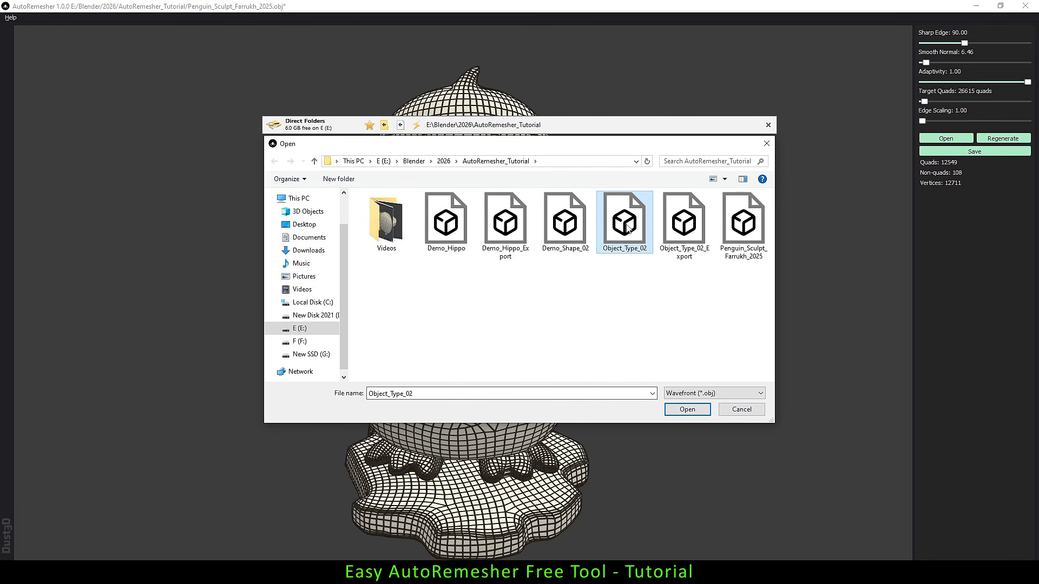
double_click(628, 228)
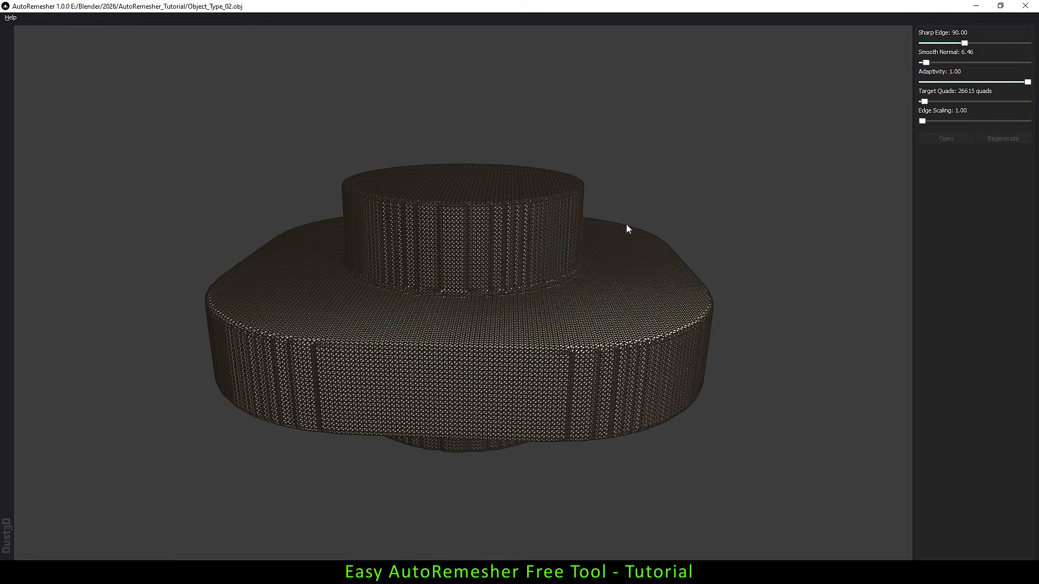
- View the dense Object_Type_02 shape from several sides while it is being remeshed
drag(292, 436, 494, 434)
scroll(494, 433, up, 4)
scroll(483, 370, up, 2)
scroll(522, 322, down, 5)
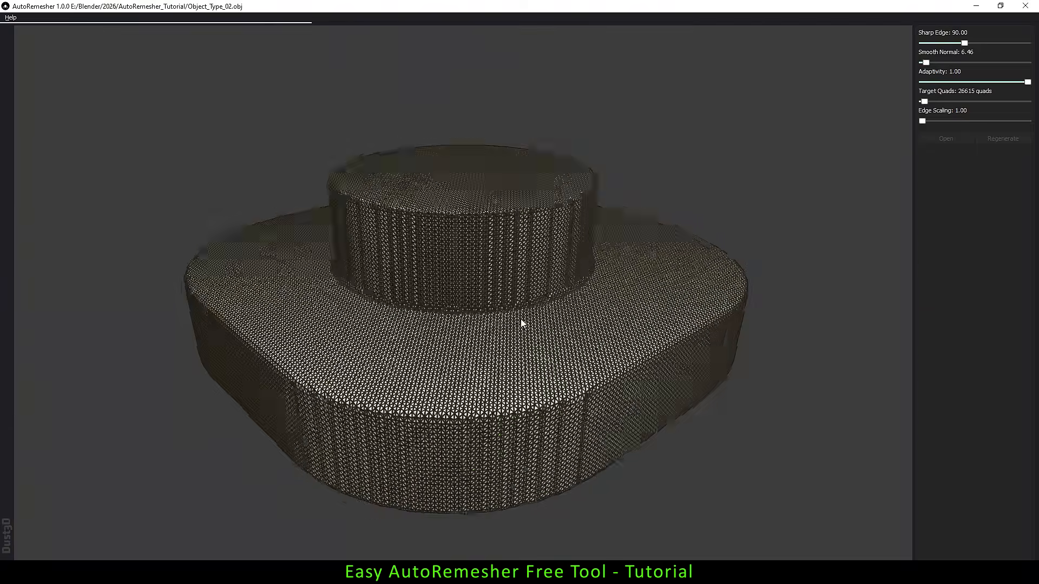
mouse_move(521, 323)
mouse_down()
mouse_move(510, 310)
mouse_move(517, 334)
mouse_up()
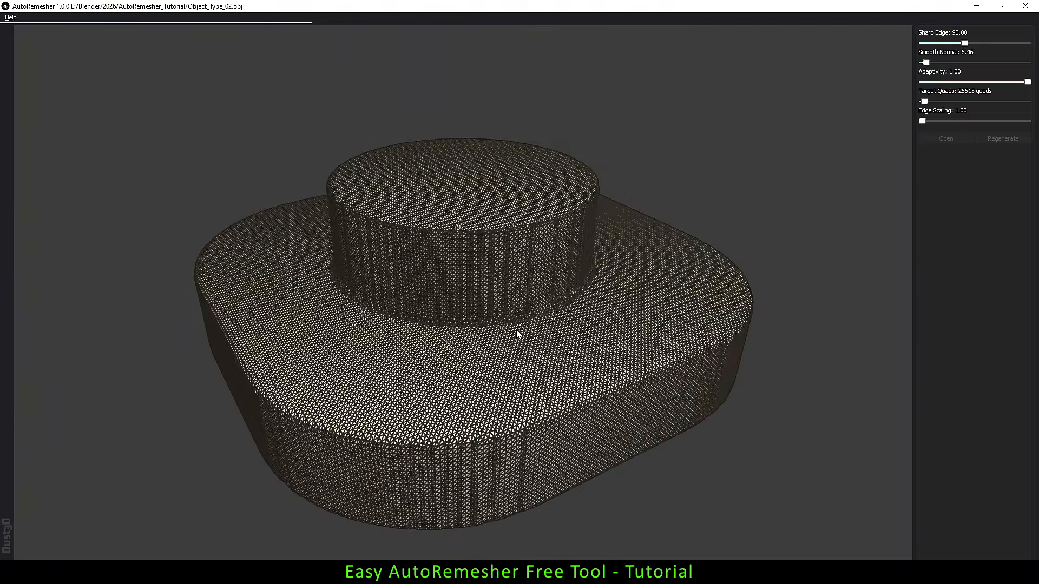
drag(552, 407, 687, 366)
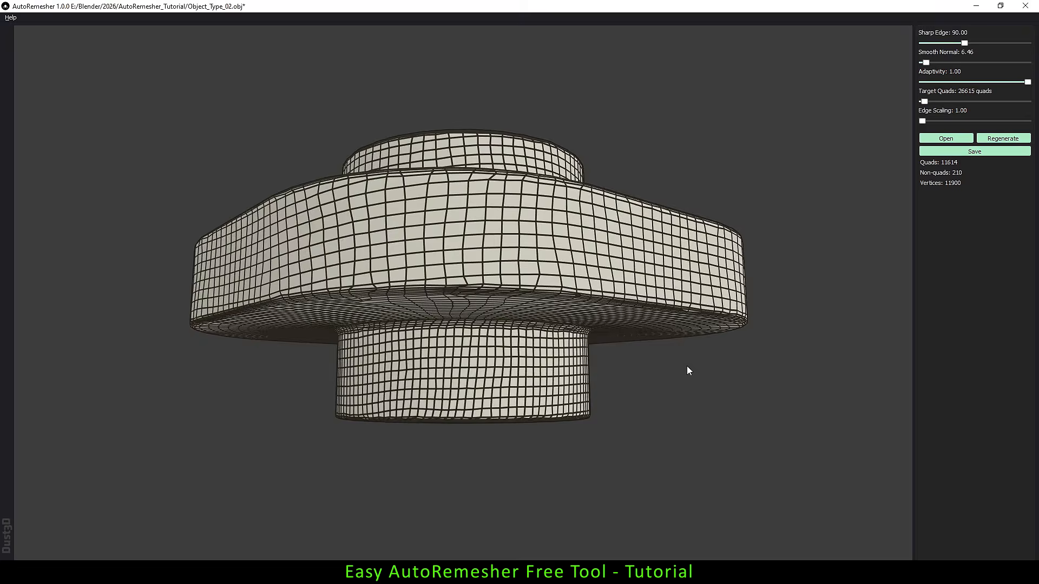
- Regenerate the shape's mesh with Sharp Edge 180, Smooth Normal 0, Adaptivity 0, Target Quads 6123 and Edge Scaling 2.14
drag(673, 160, 631, 219)
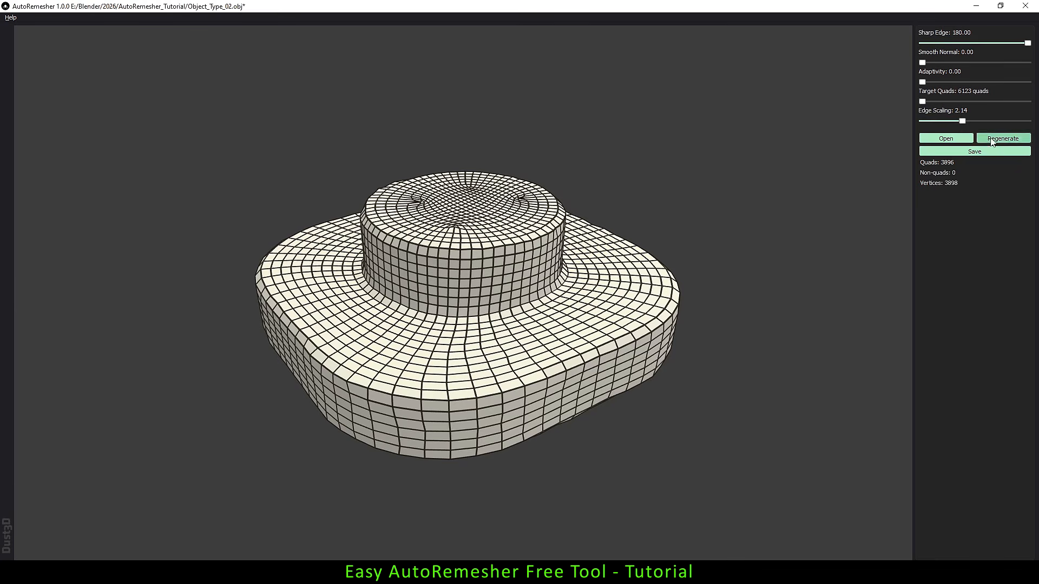
click(993, 140)
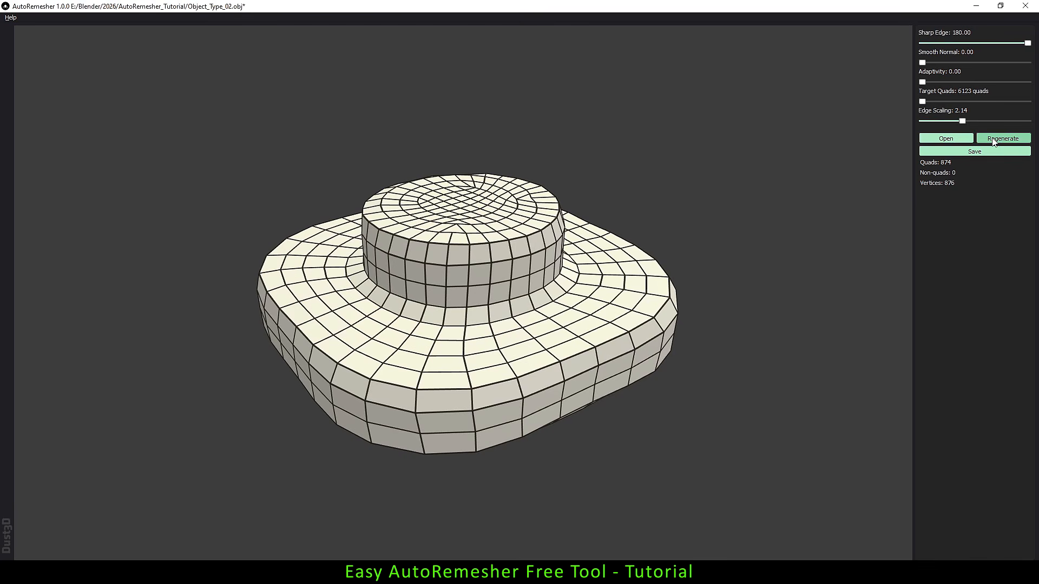
middle_drag(755, 266, 709, 287)
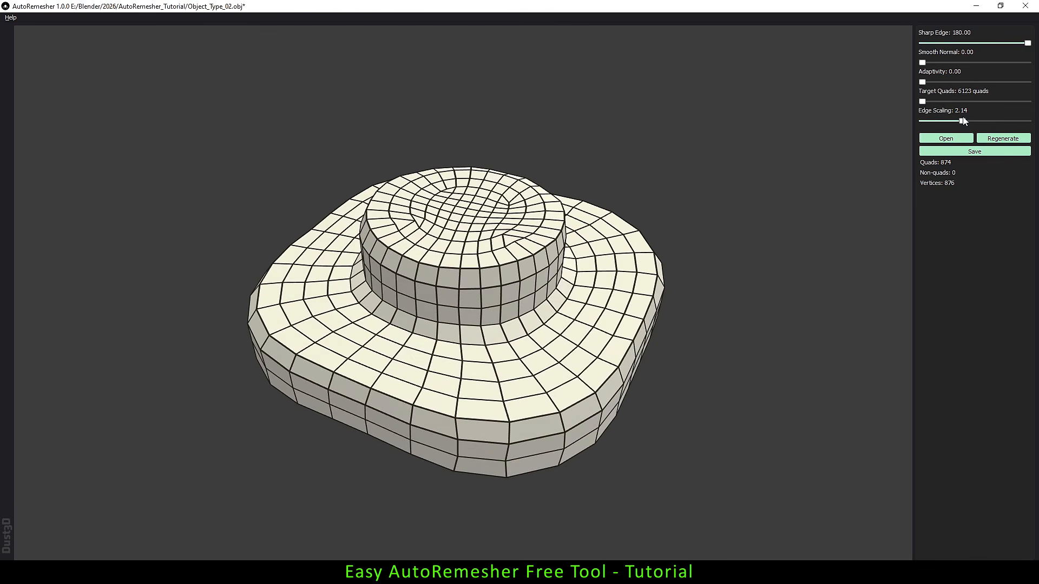
- Regenerate the shape's mesh with Edge Scaling 3.18, and once more with a higher Smooth Normal
drag(998, 122, 1000, 123)
click(1003, 140)
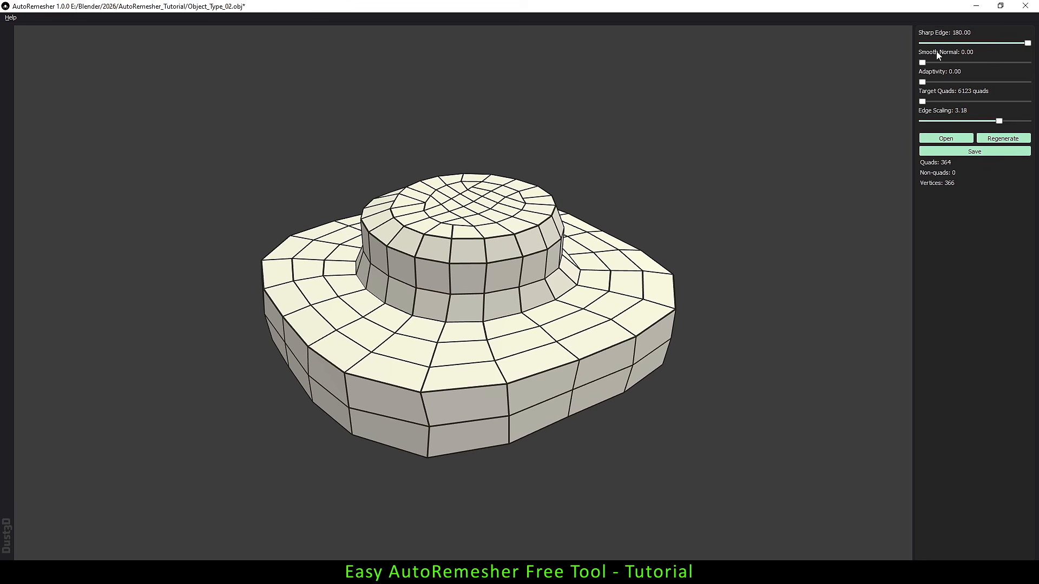
drag(922, 62, 963, 63)
click(998, 136)
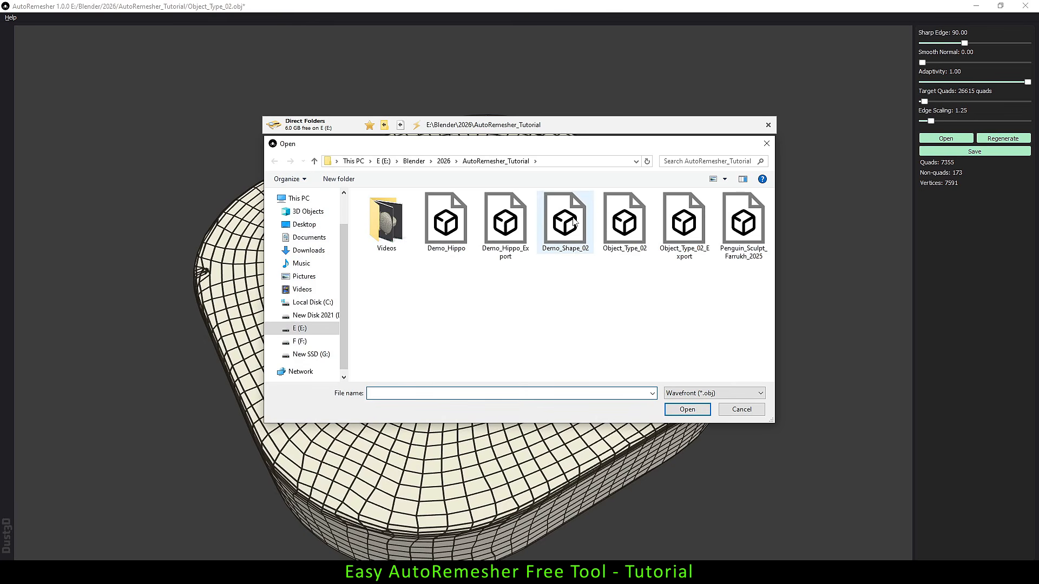
- Load the Demo_Shape_02 block with three round holes and view its source mesh during remeshing
double_click(574, 221)
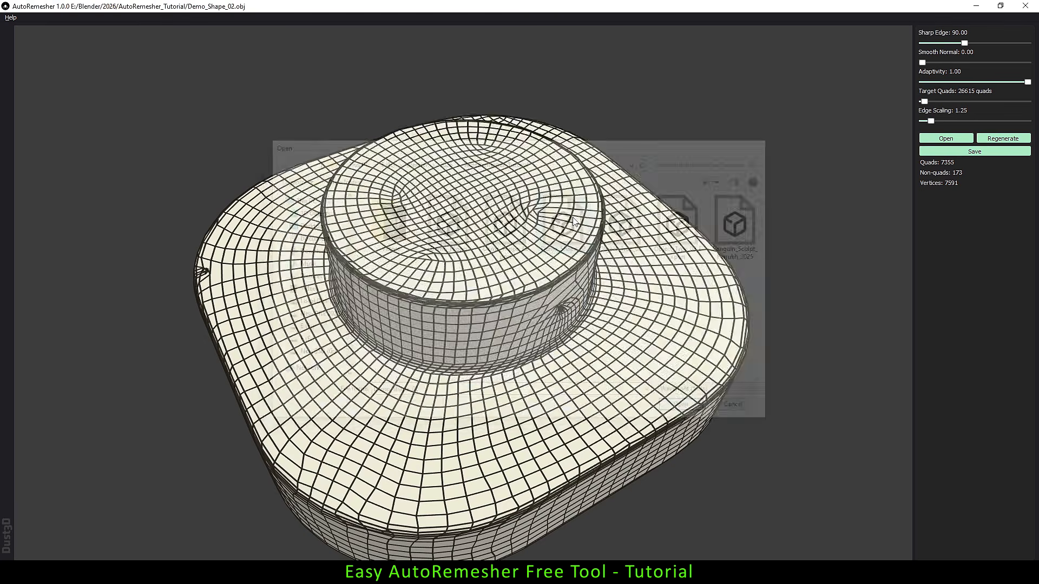
drag(329, 453, 390, 385)
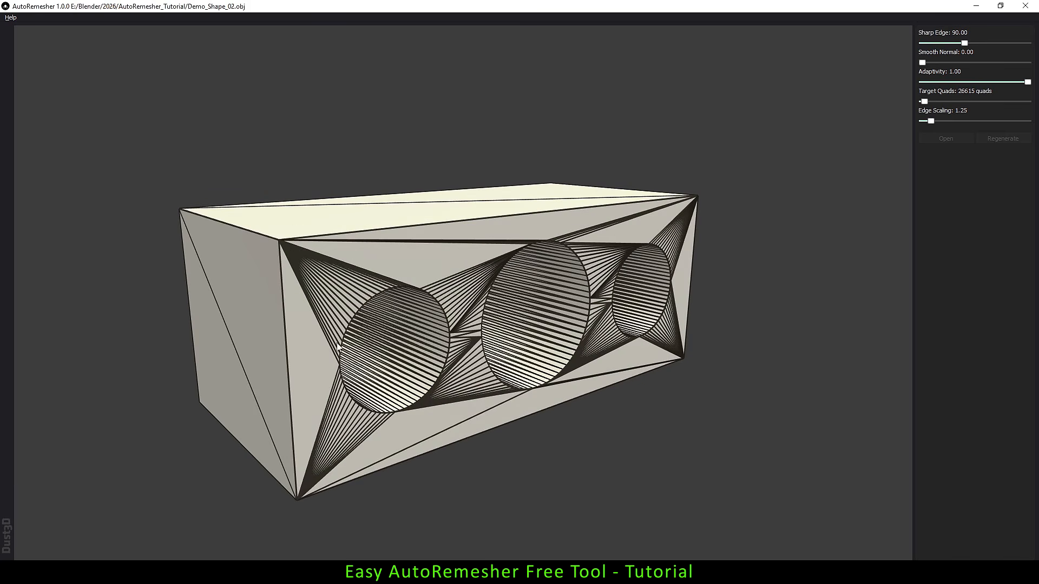
drag(338, 348, 608, 440)
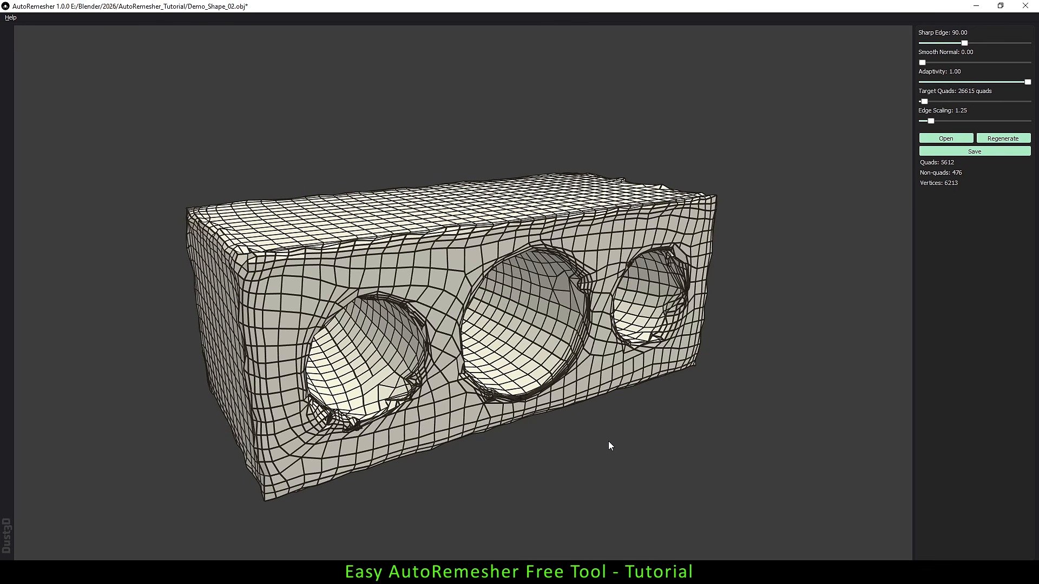
- Examine the remeshed block's topology around the hole rims, outer edges, end face and underside
drag(605, 440, 621, 432)
scroll(617, 430, up, 2)
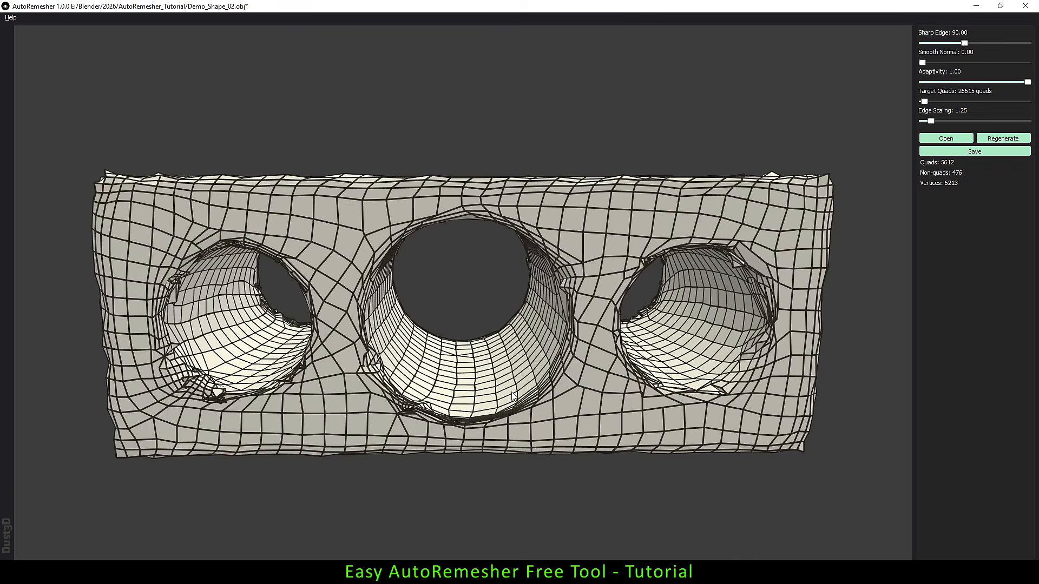
scroll(512, 396, up, 2)
middle_drag(535, 239, 536, 278)
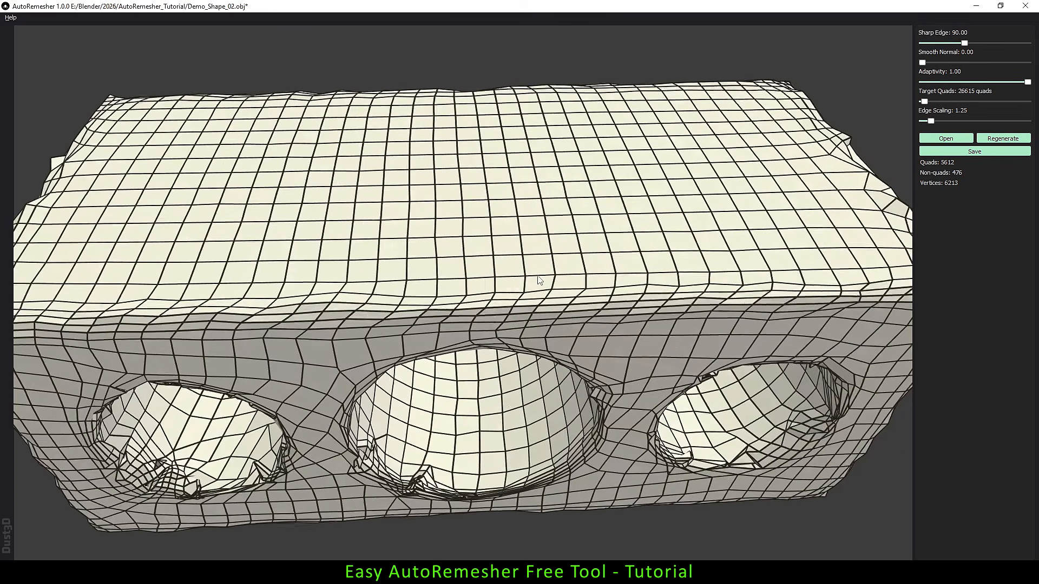
scroll(536, 278, down, 2)
middle_drag(259, 335, 336, 279)
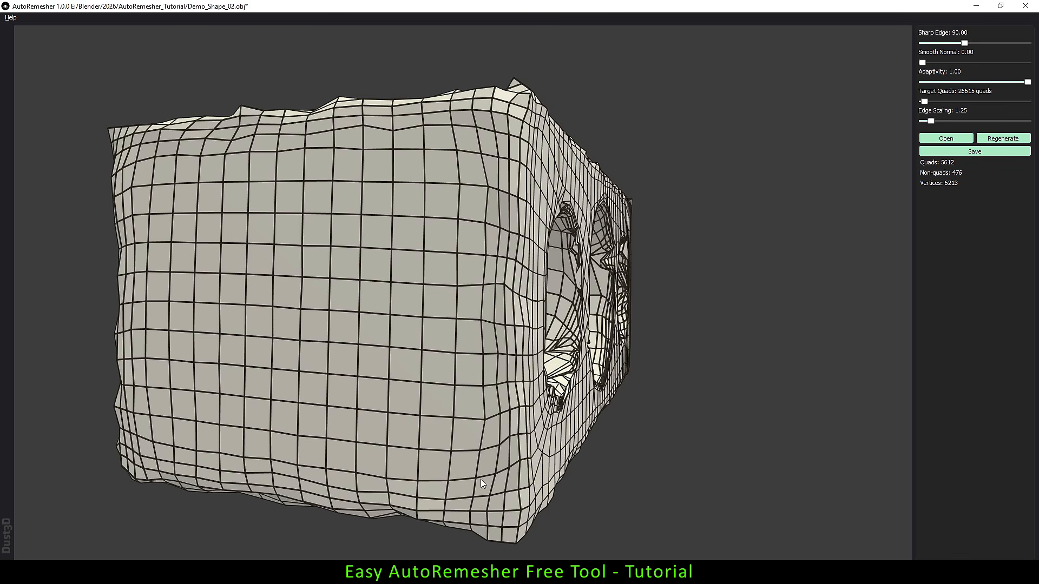
middle_drag(481, 483, 465, 238)
scroll(466, 195, up, 3)
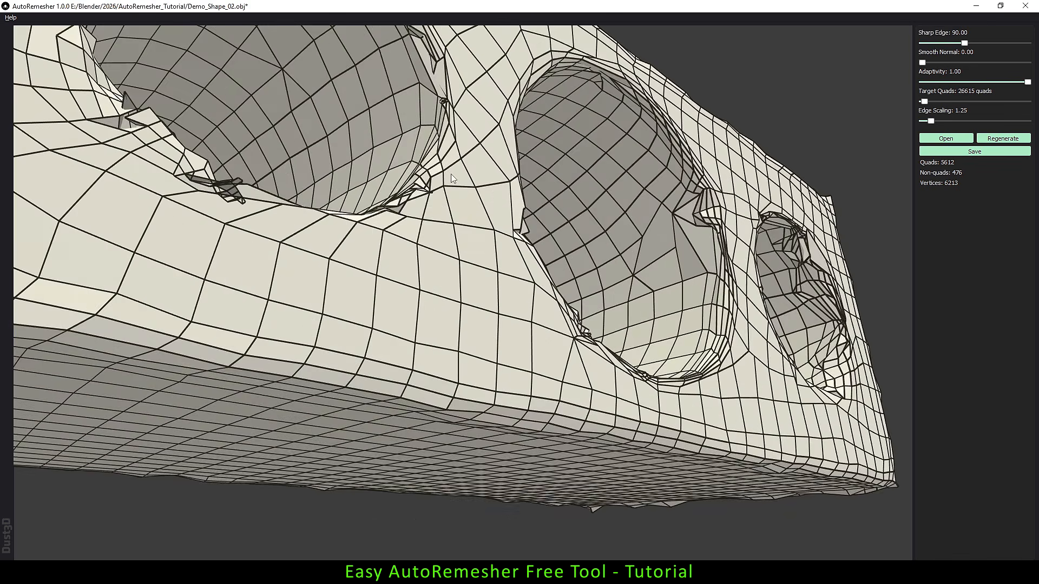
middle_drag(452, 178, 498, 304)
scroll(413, 302, down, 3)
- Lower the block's Edge Scaling to the minimum
drag(930, 121, 910, 122)
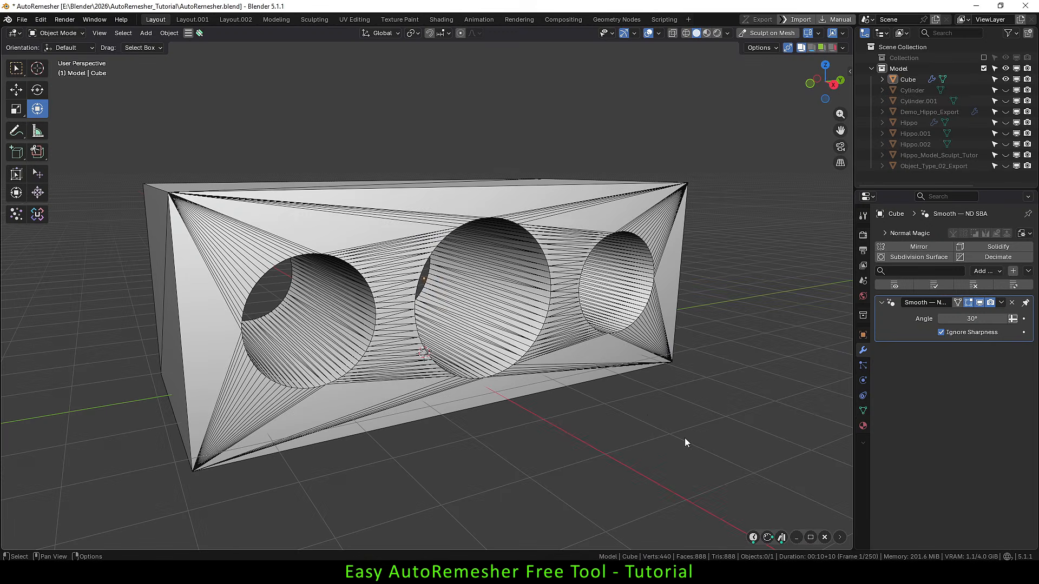
- Switch to Blender and remesh the three-hole block with QRemeshify, using X symmetry, a 35 sharp angle and density 1.00
click(575, 376)
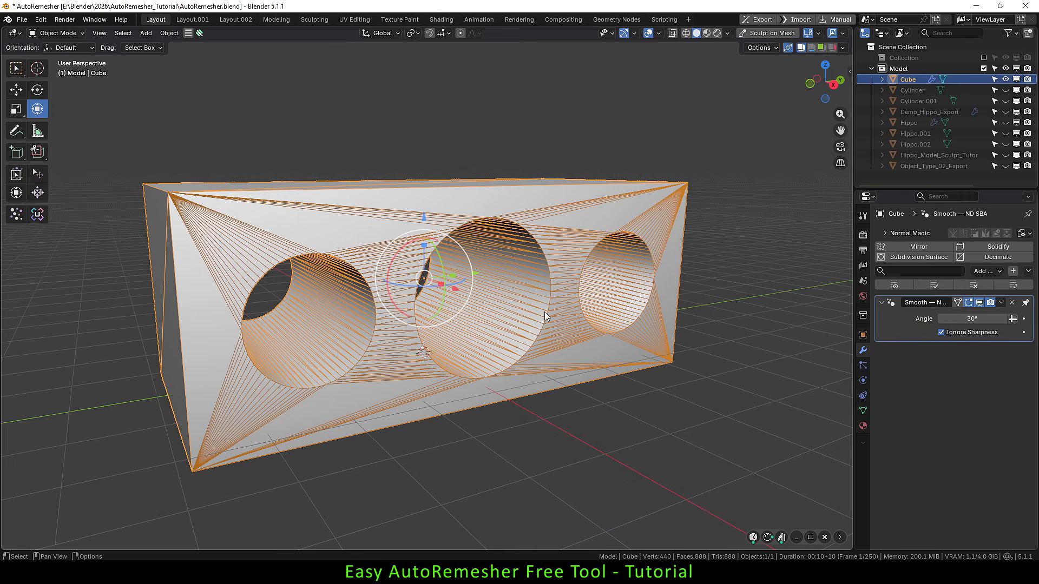
key(n)
middle_drag(686, 404, 673, 411)
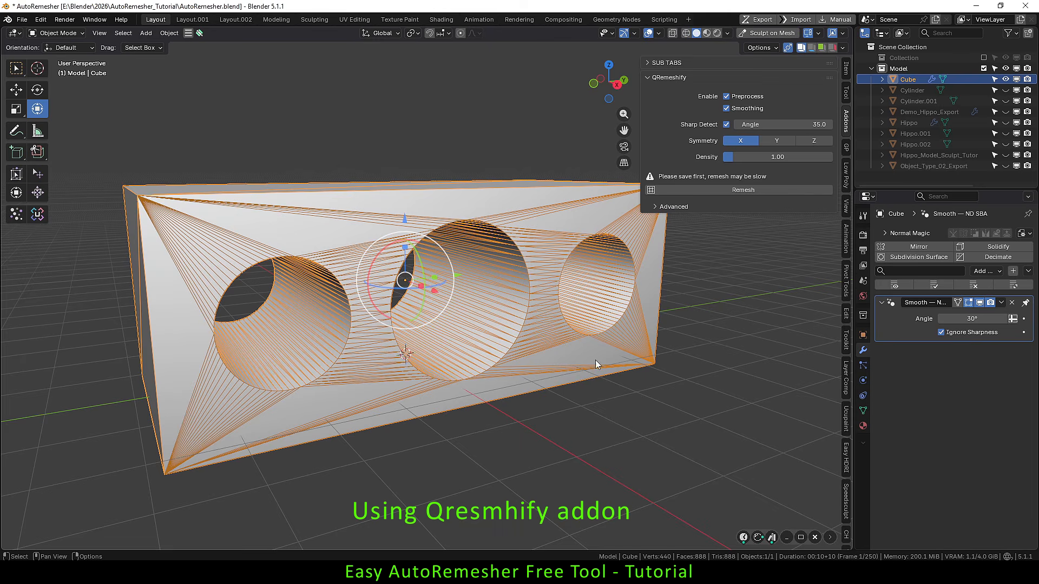
click(688, 192)
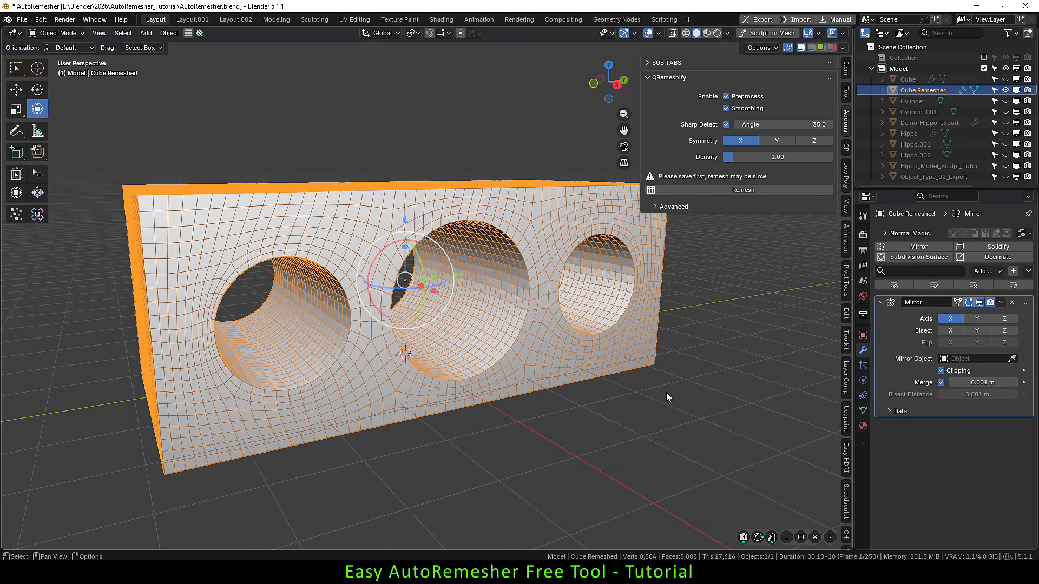
- Inspect the QRemeshify result's edge flow around the block's three holes, with and without the object selected
key(n)
click(596, 419)
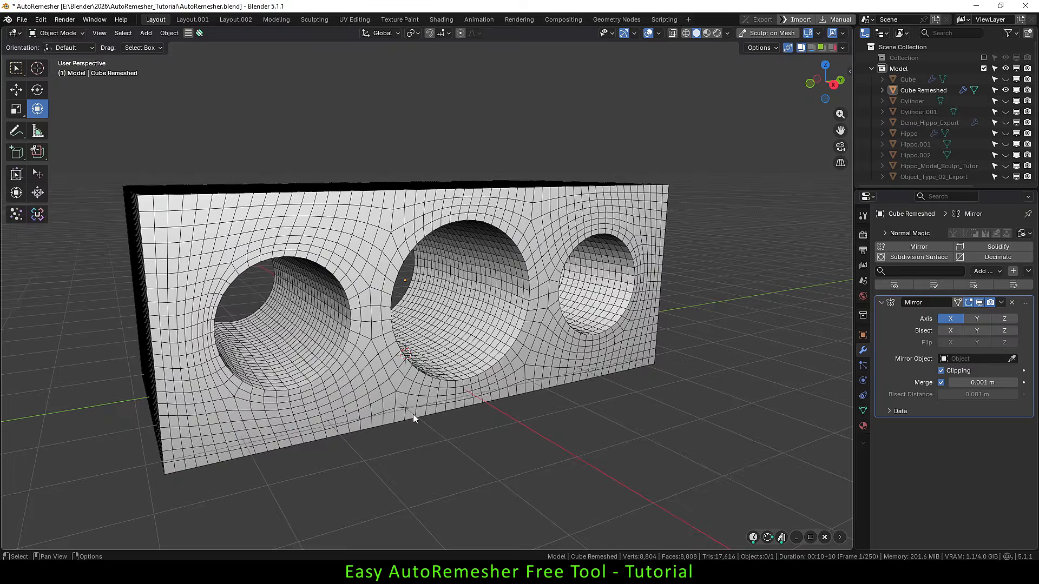
scroll(362, 389, up, 1)
middle_drag(361, 390, 537, 408)
click(474, 376)
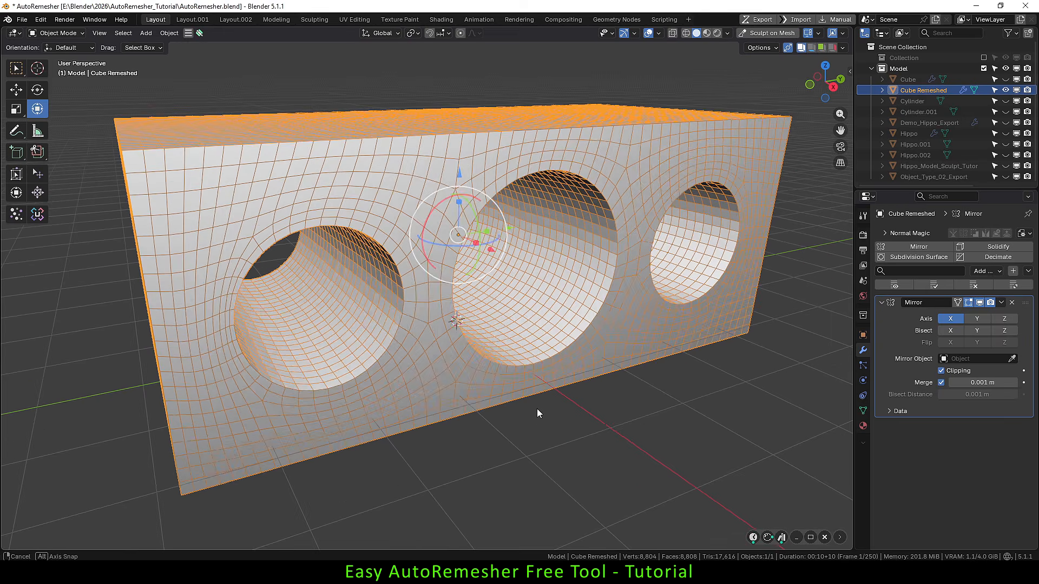
click(538, 443)
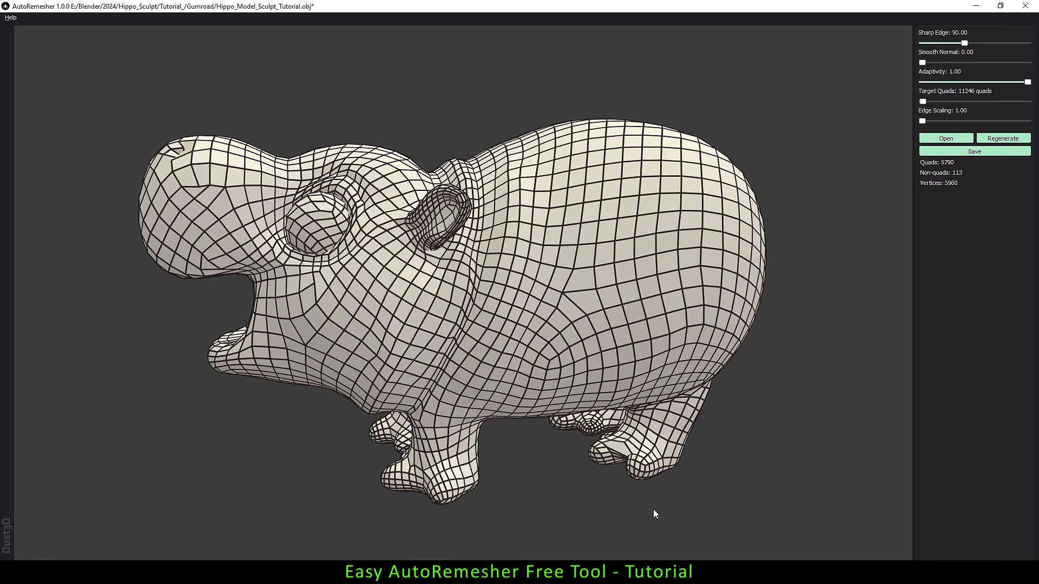
- Switch to AutoRemesher, set the hippo's Target Quads to 6123 and regenerate its mesh
drag(495, 481, 547, 469)
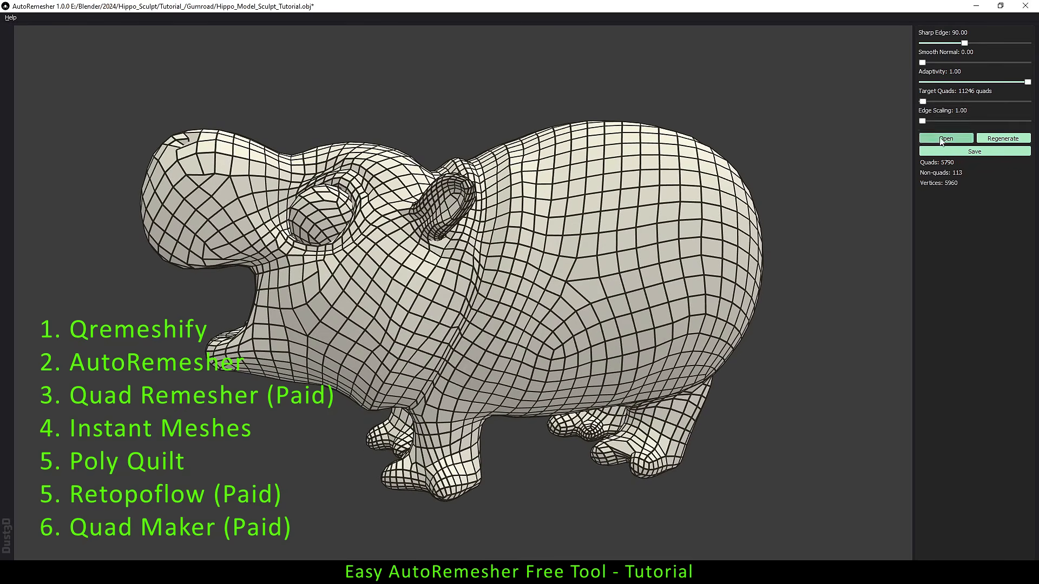
drag(924, 101, 923, 102)
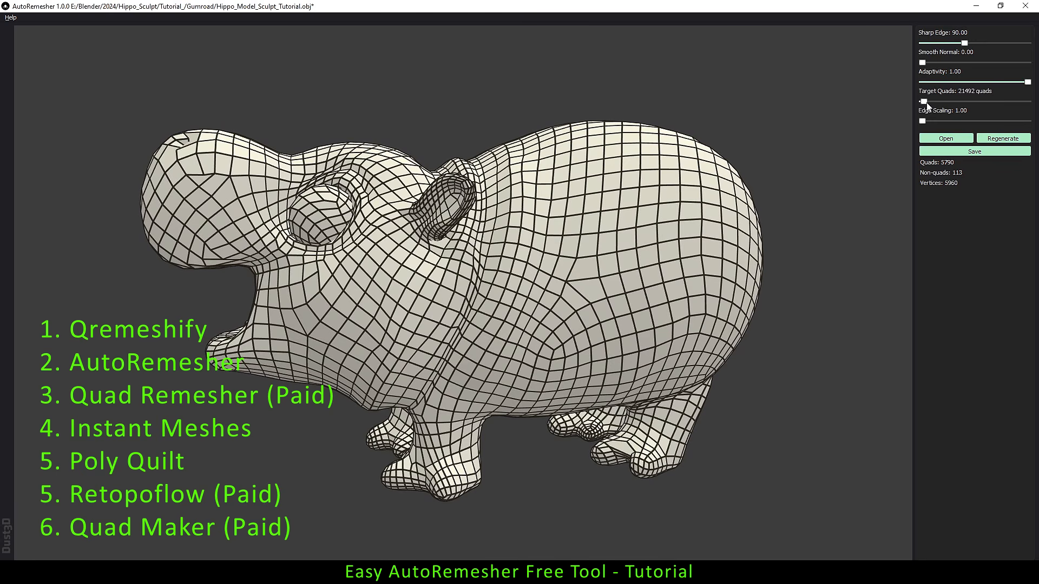
drag(925, 106, 922, 102)
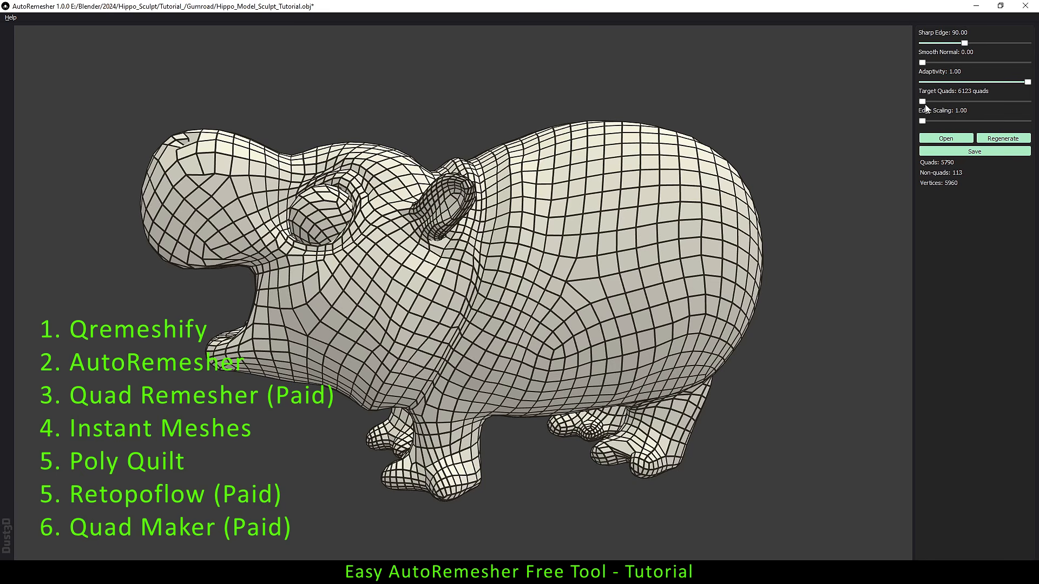
click(998, 138)
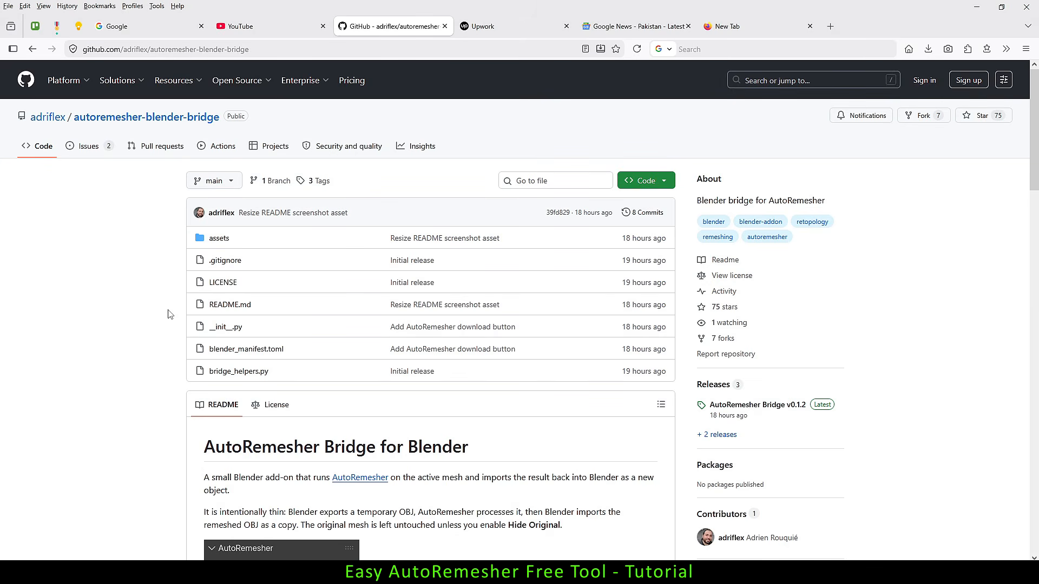
- Switch to the browser, read the AutoRemesher Bridge README on GitHub and open its v0.1.2 release
scroll(154, 307, down, 3)
scroll(154, 310, down, 2)
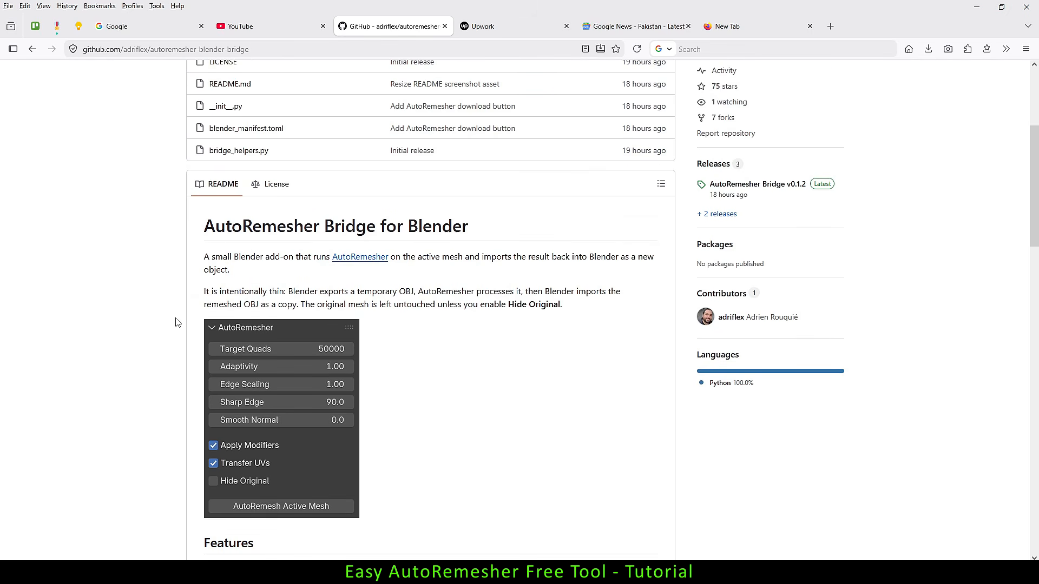
scroll(517, 307, down, 4)
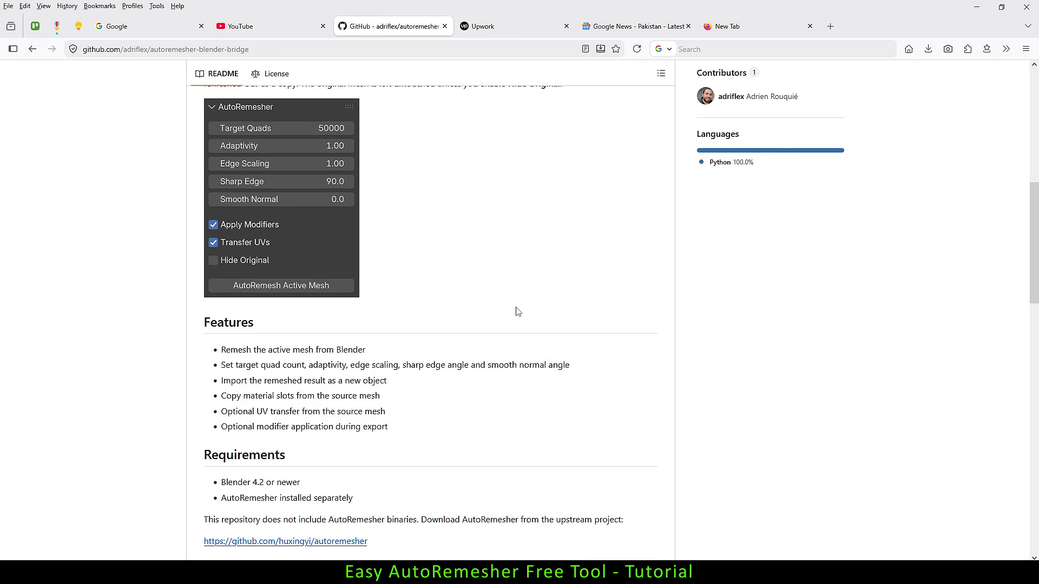
scroll(489, 320, up, 6)
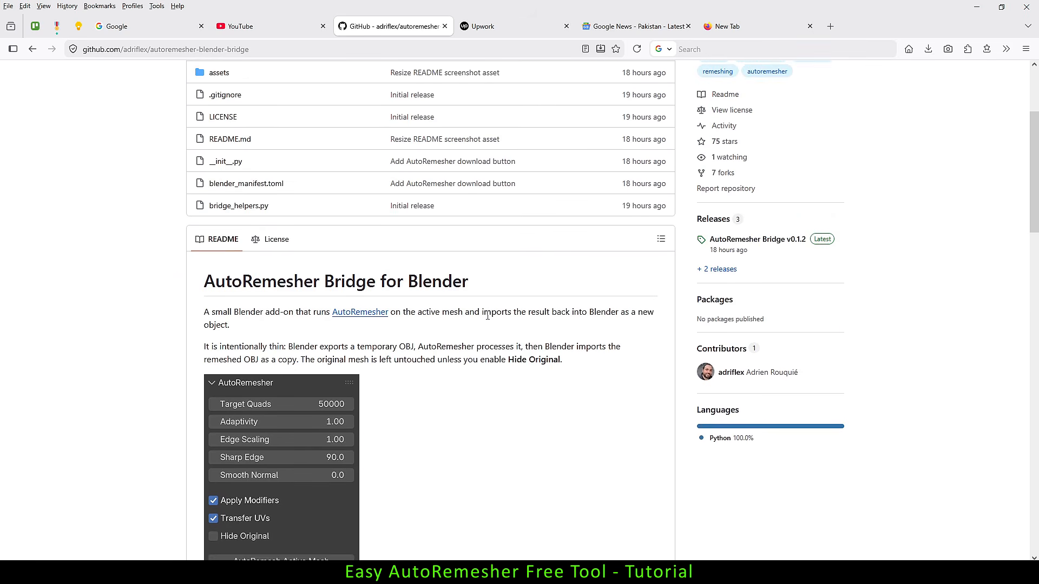
click(753, 297)
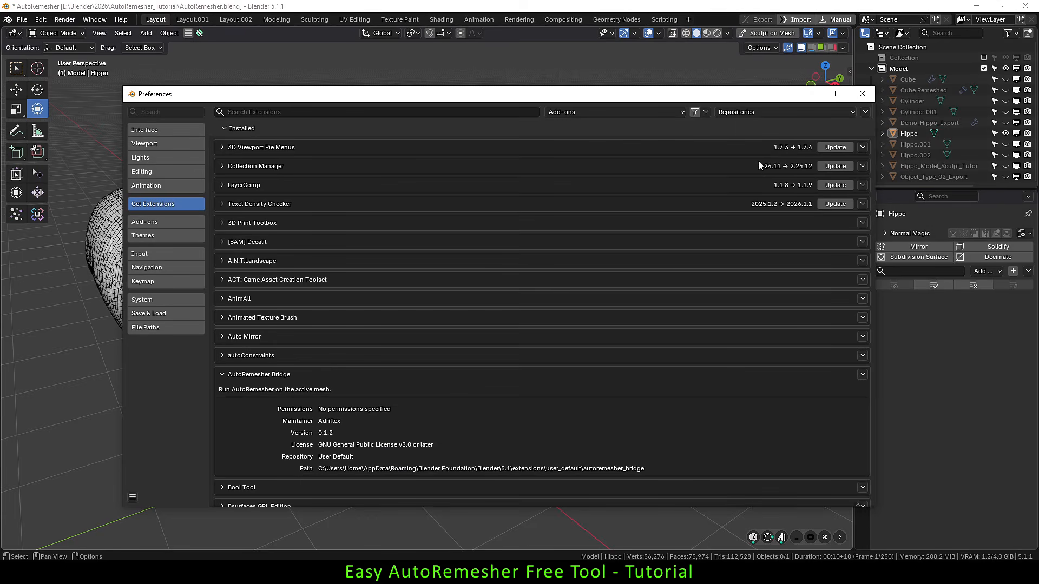
- In Blender's preferences, view the Install from Disk option and check the AutoRemesher Bridge add-on's executable path
click(865, 113)
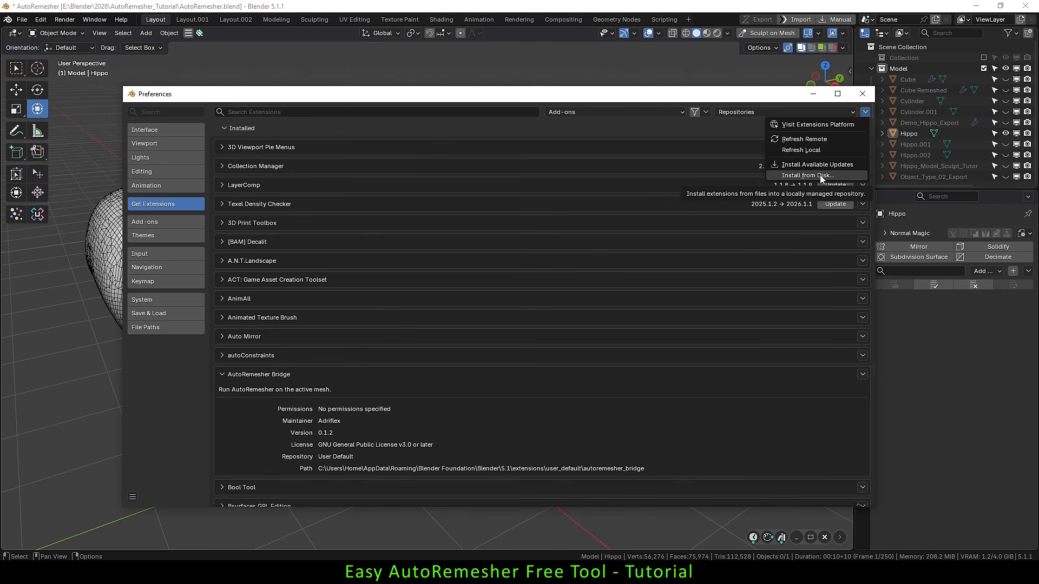
click(160, 220)
scroll(446, 183, down, 4)
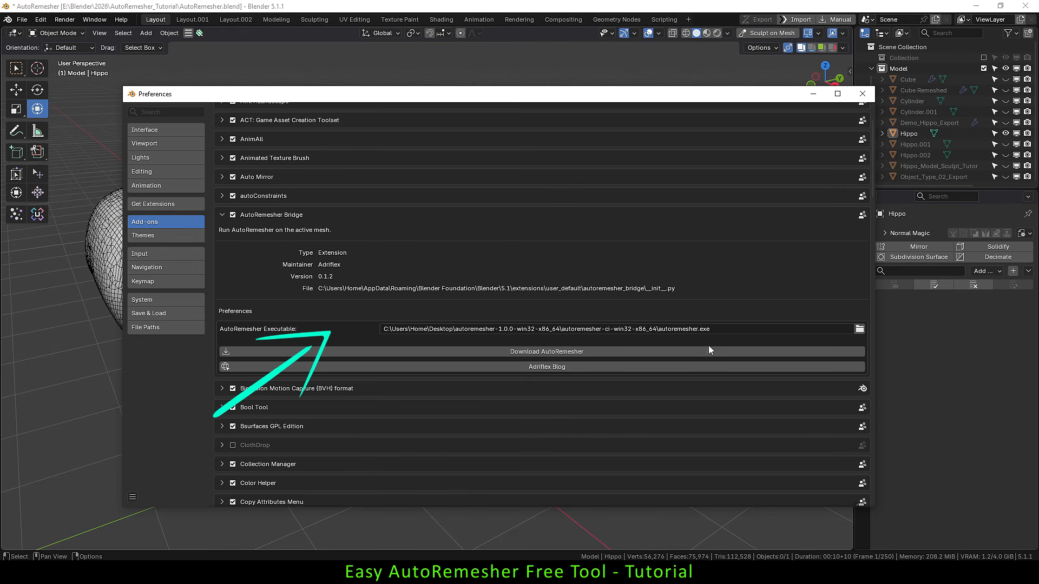
- Close the preferences and show the AutoRemesher add-on's settings in the 3D viewport
click(863, 94)
middle_drag(620, 379, 626, 355)
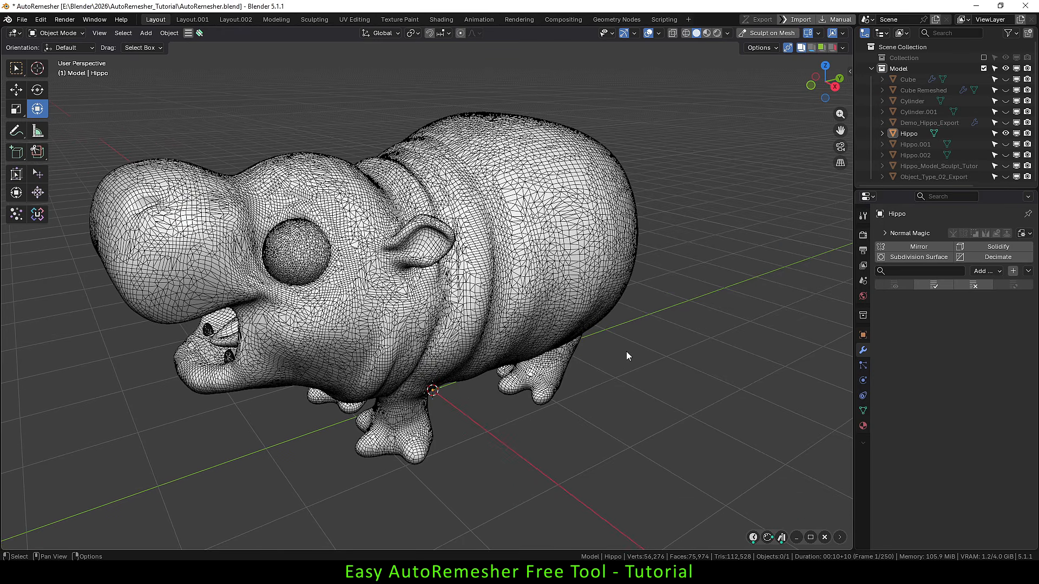
key(n)
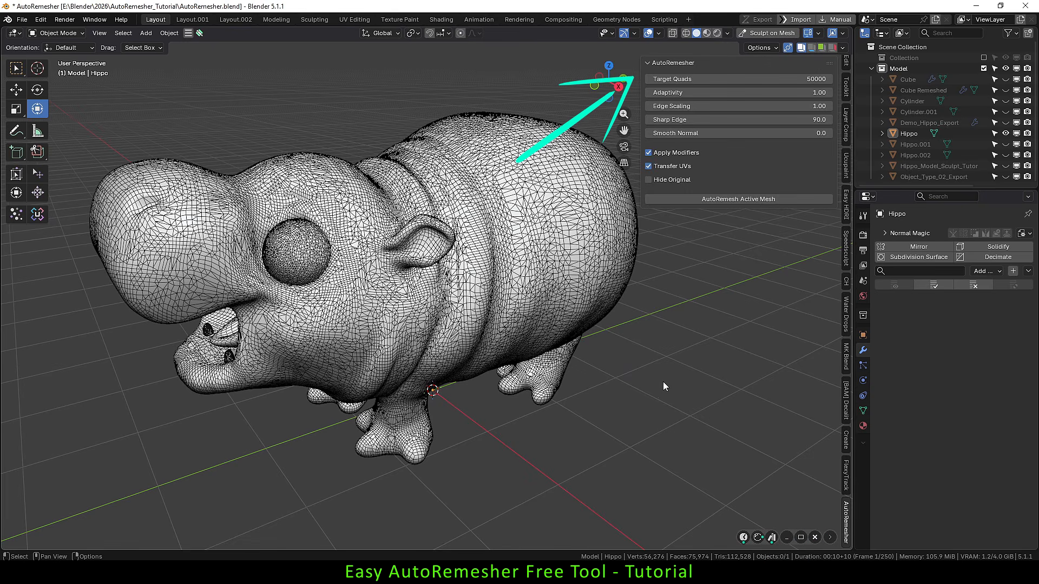
middle_drag(663, 381, 658, 388)
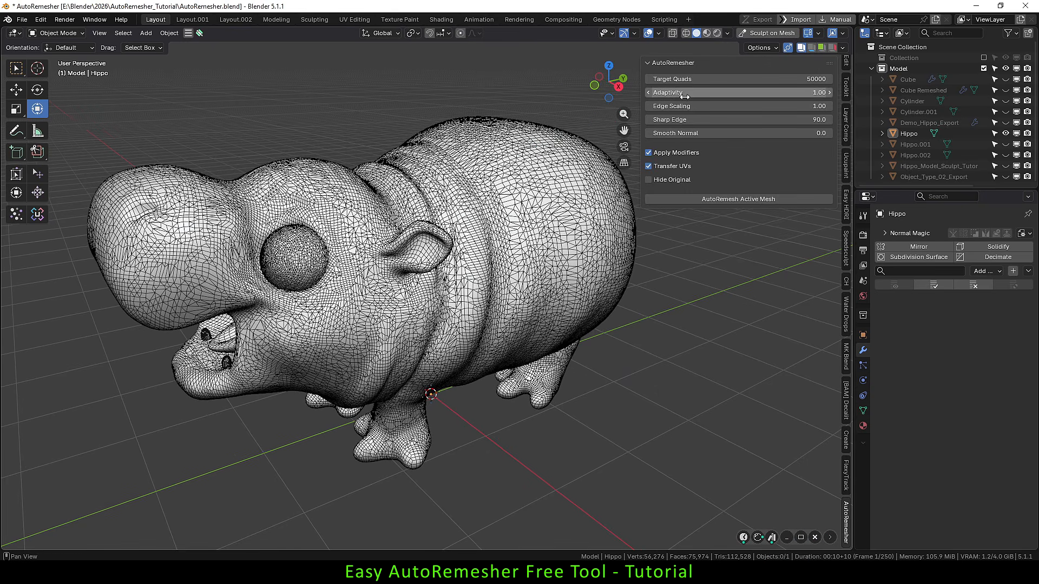
- AutoRemesh the original hippo with Target Quads 12000 and both Apply Modifiers and Transfer UVs turned off
click(703, 79)
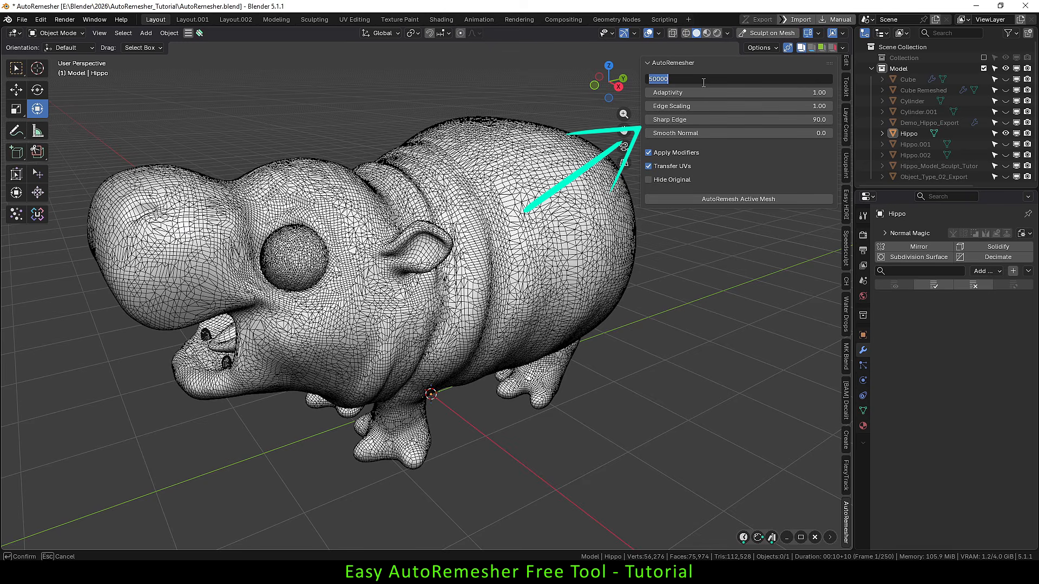
text(12)
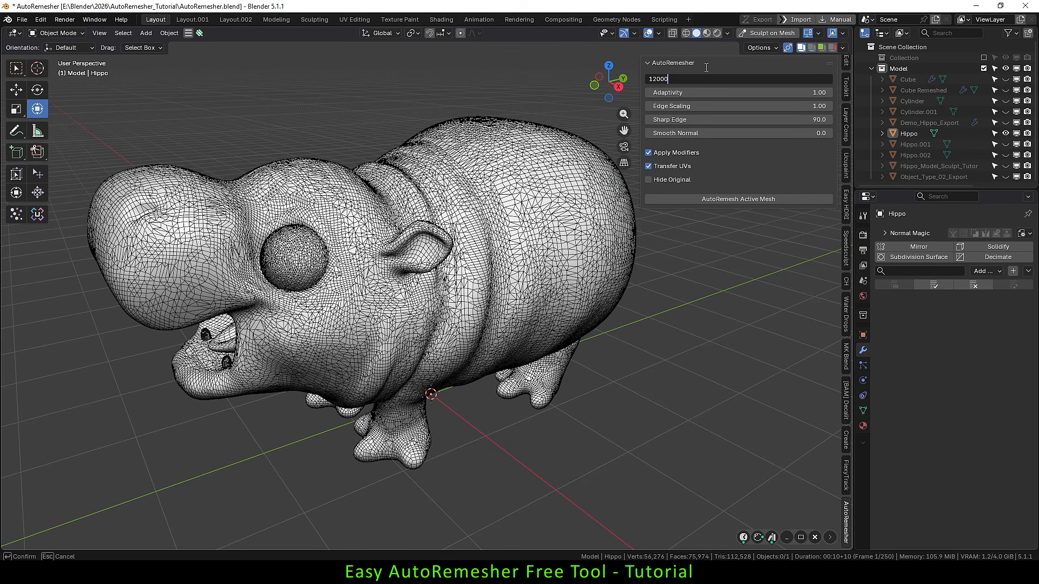
text(000)
key(Return)
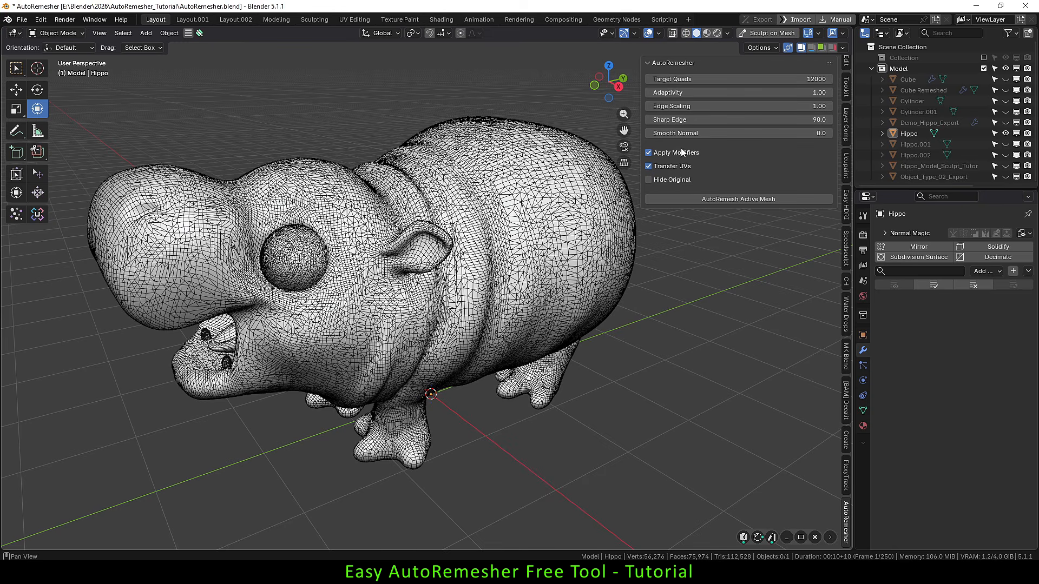
click(671, 167)
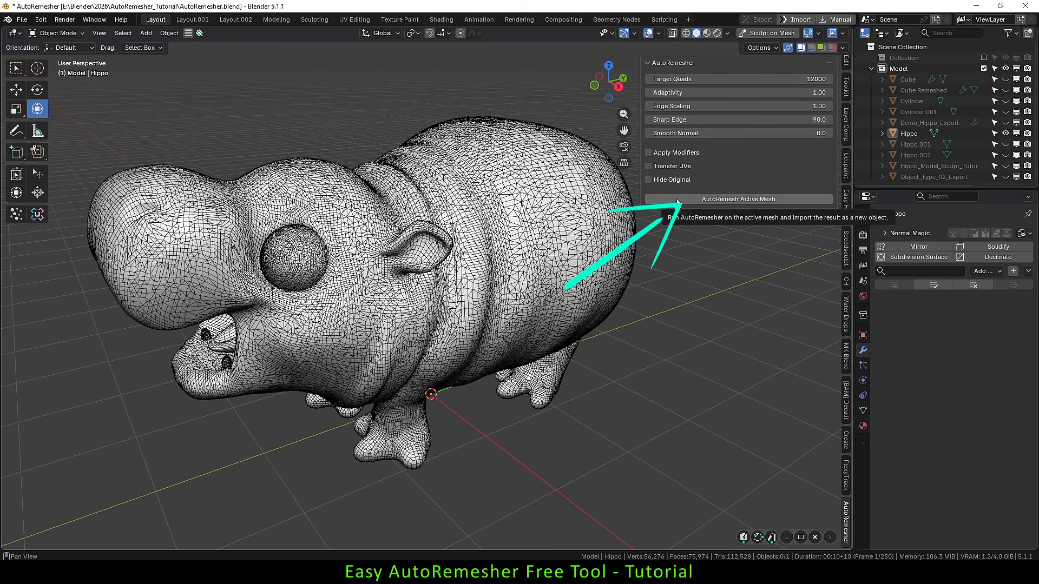
click(677, 200)
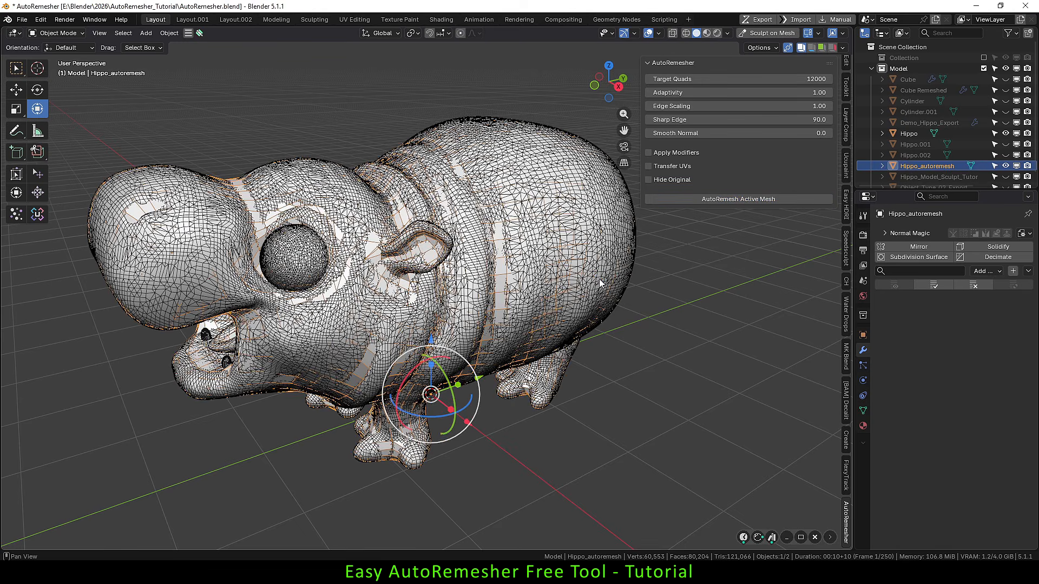
- Move the remeshed hippo along the X and Y axes so it stands clear of the original, and deselect it
scroll(338, 279, down, 2)
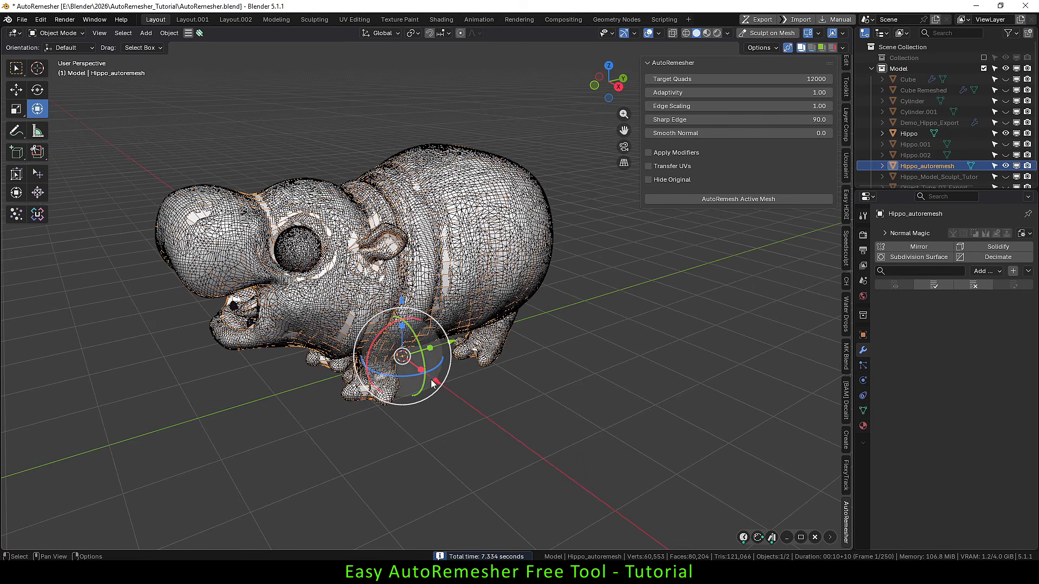
drag(417, 388, 599, 456)
middle_drag(599, 456, 566, 401)
click(523, 157)
click(566, 401)
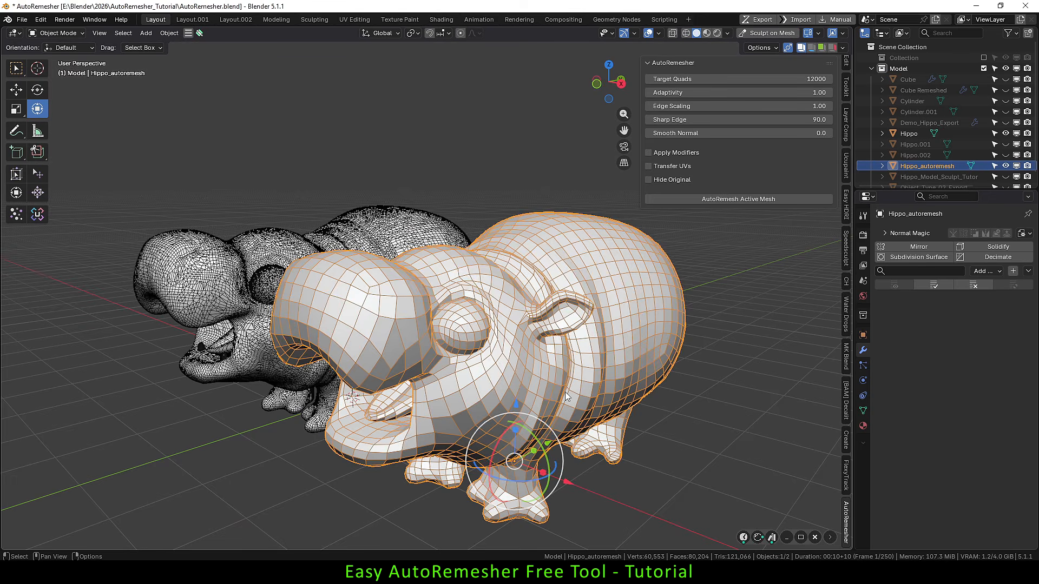
drag(547, 442, 628, 402)
middle_drag(503, 413, 465, 441)
click(407, 460)
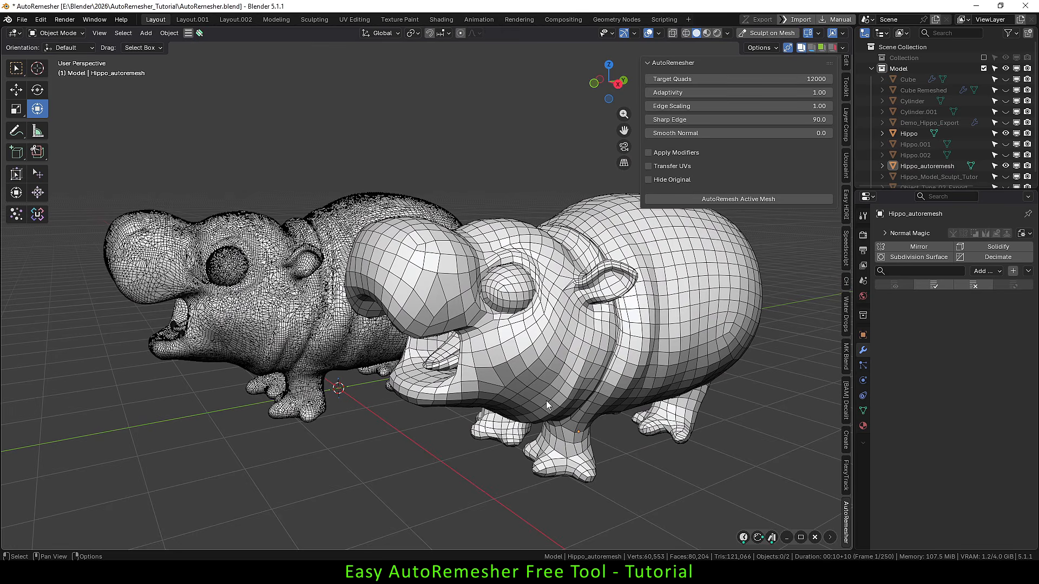
- AutoRemesh the already remeshed hippo again with Target Quads 6000 and Smooth Normal 1.4
click(648, 327)
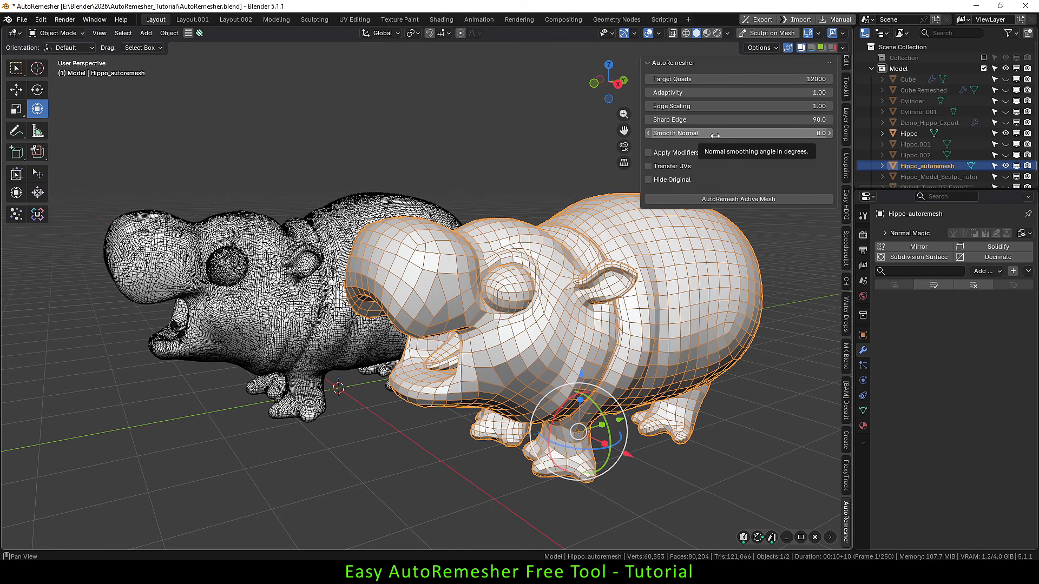
click(701, 79)
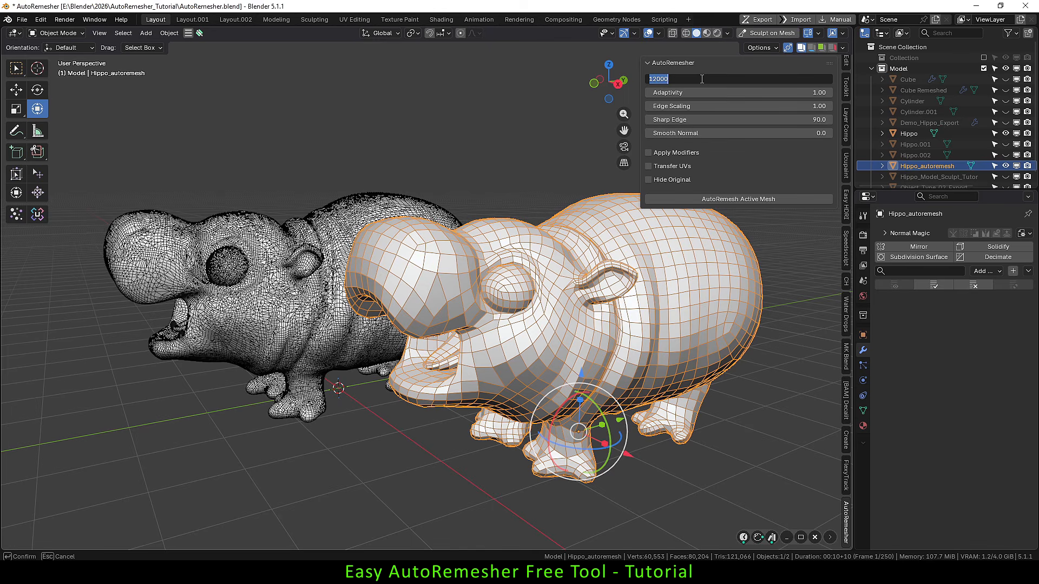
text(6)
key(Return)
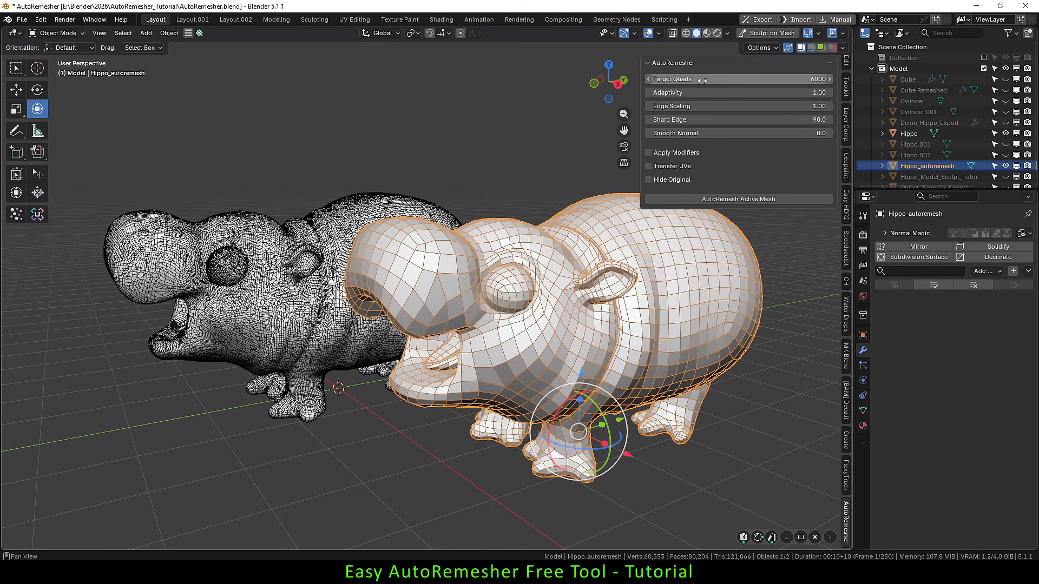
mouse_move(700, 135)
mouse_down()
mouse_move(721, 134)
mouse_move(700, 134)
mouse_up()
click(693, 199)
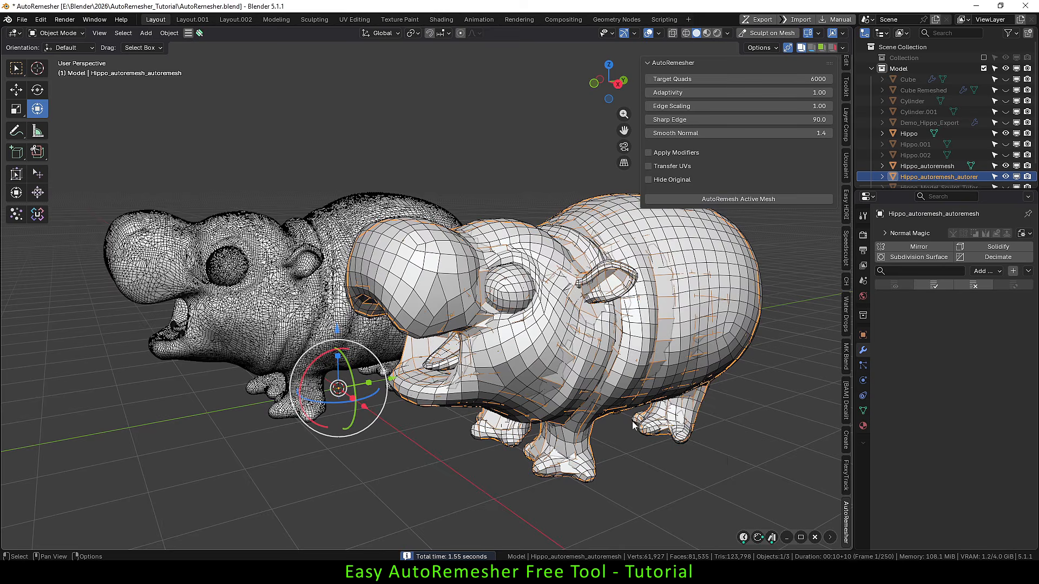
- Move the new low-poly hippo about 3.63 m along X and also along Y, clear of the other two
scroll(460, 357, down, 2)
shift+middle_drag(426, 364, 391, 359)
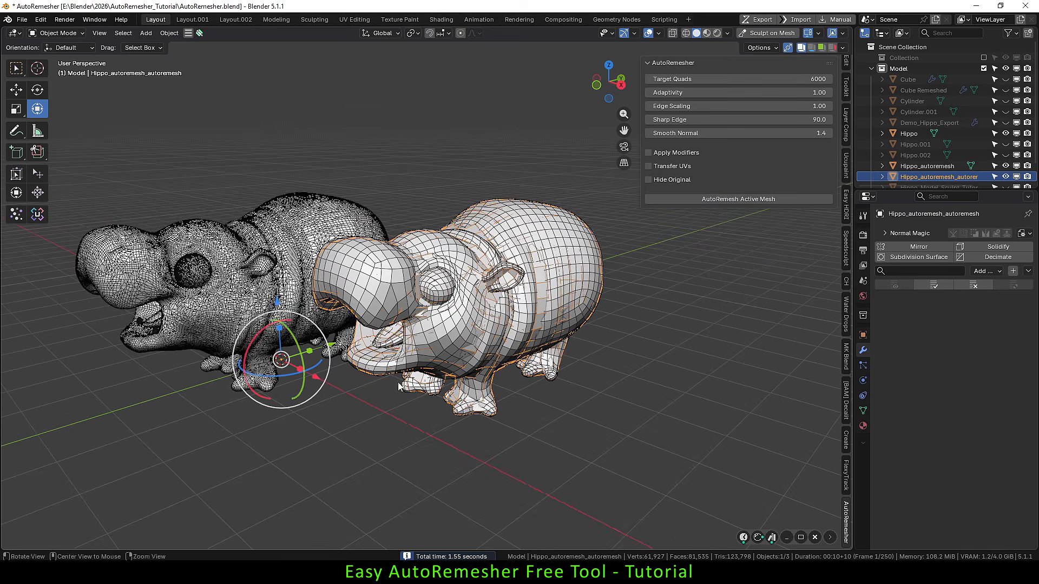
drag(319, 379, 467, 435)
scroll(507, 401, down, 1)
shift+middle_drag(508, 401, 413, 389)
scroll(391, 377, down, 2)
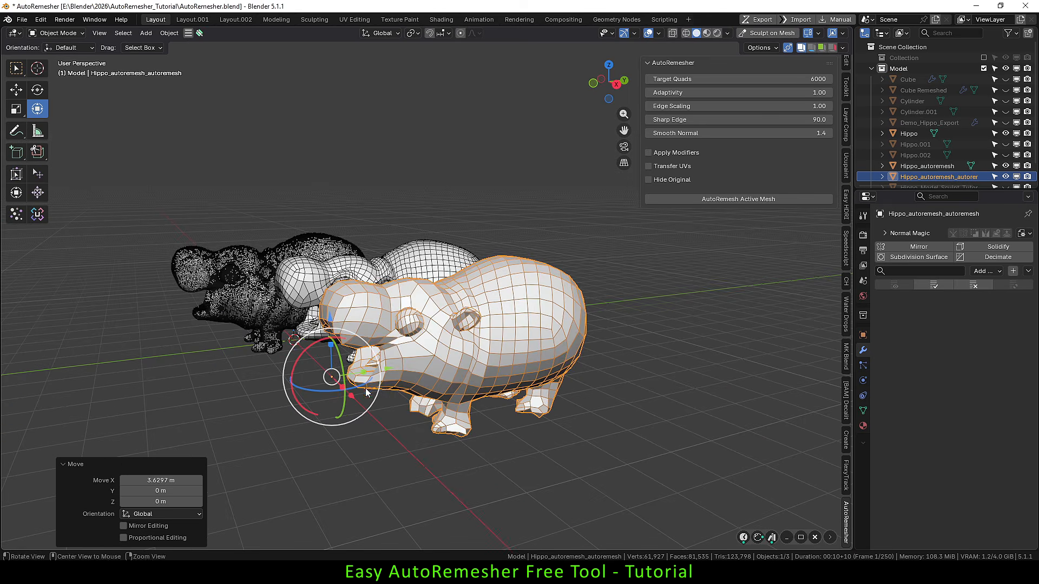
drag(396, 362, 464, 362)
click(409, 430)
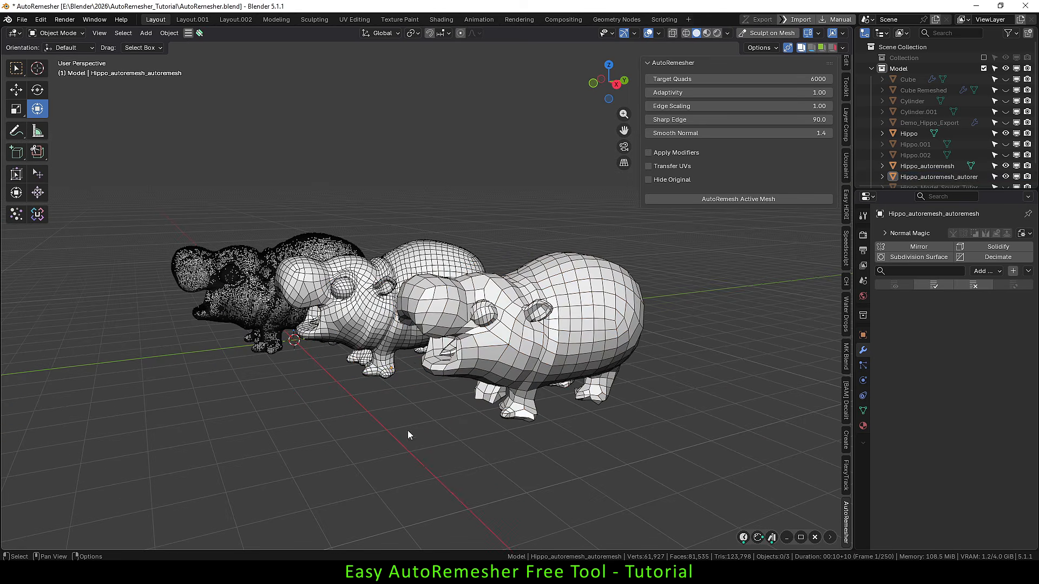
- Apply Shade Smooth to all three hippos and deselect them
scroll(414, 403, up, 1)
middle_drag(395, 347, 407, 358)
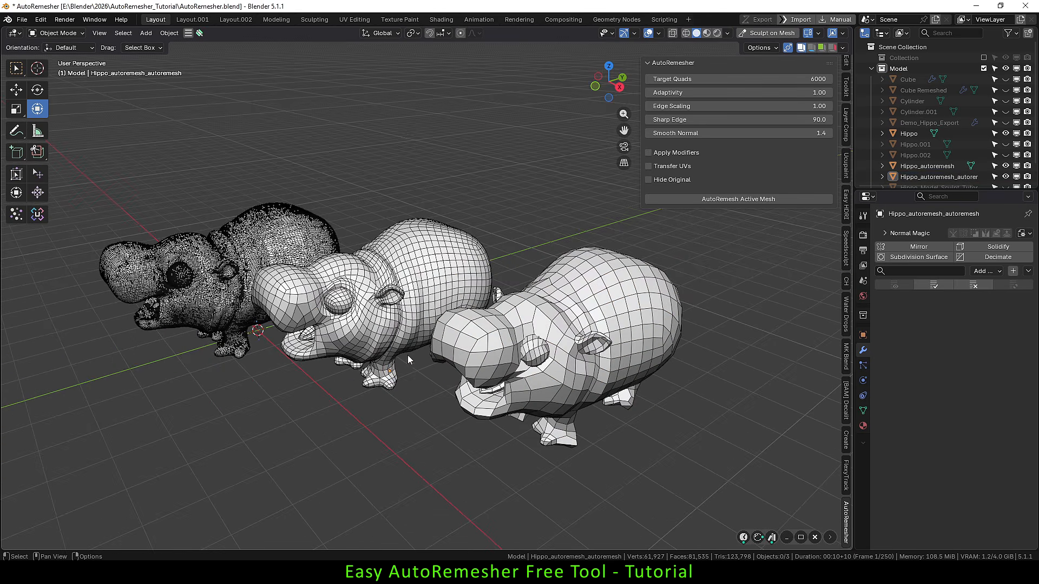
drag(230, 176, 682, 499)
right_click(596, 361)
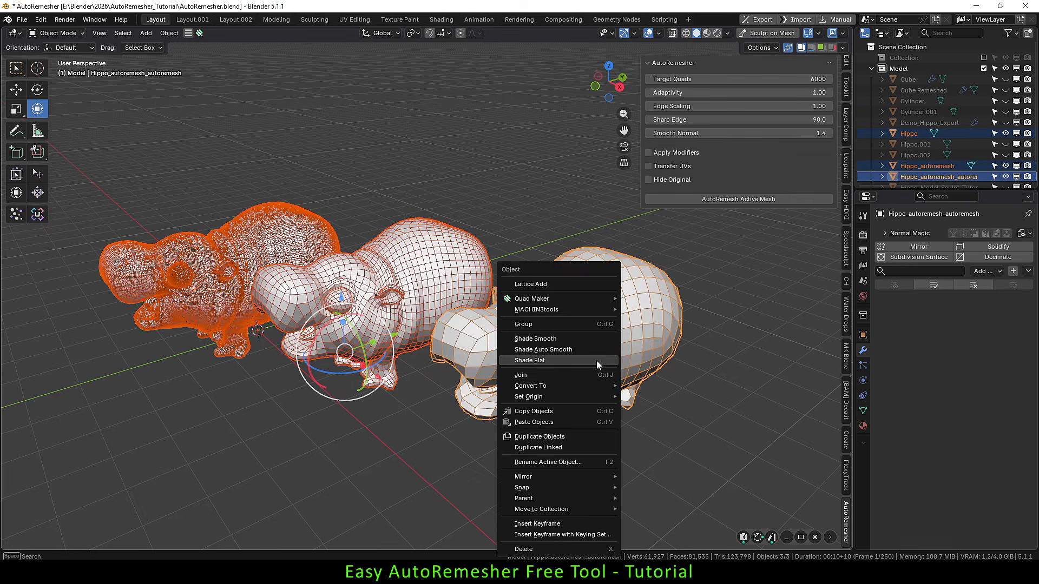
click(593, 340)
click(422, 438)
- Compare the three smooth-shaded hippos with and without wireframe, selecting each remeshed version in turn
scroll(468, 459, up, 4)
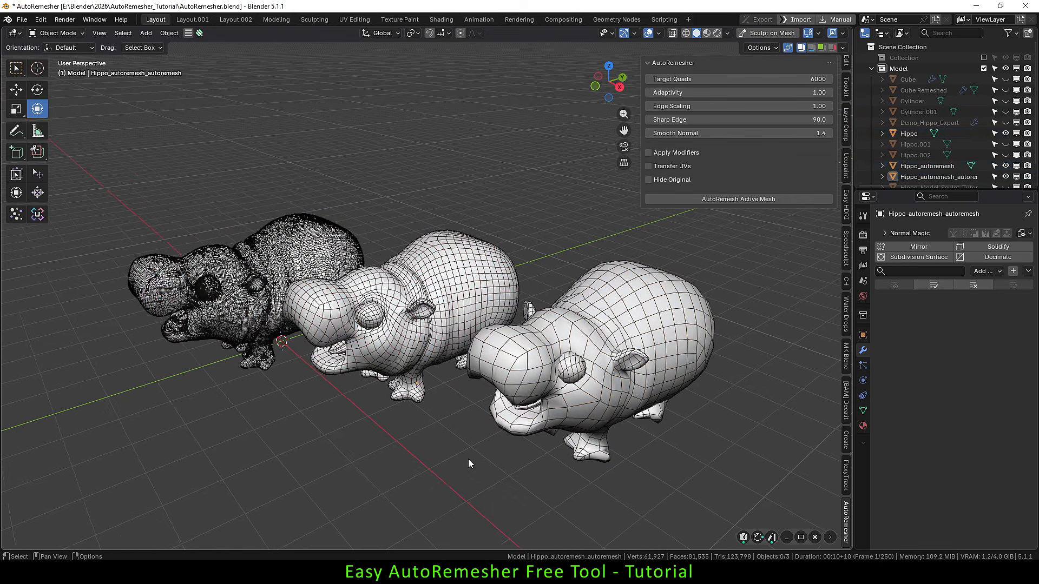
scroll(472, 435, down, 4)
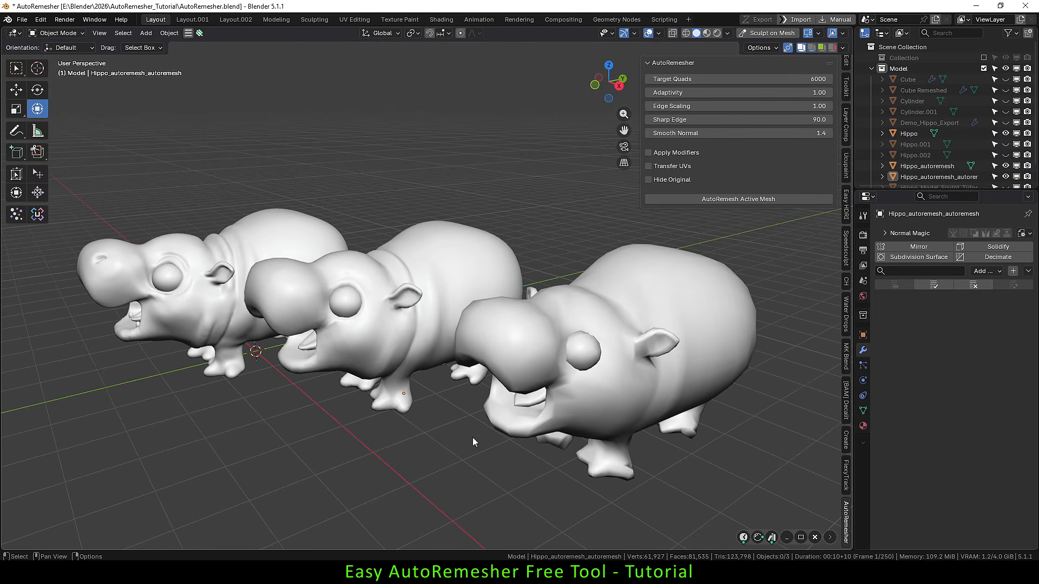
click(649, 352)
click(444, 270)
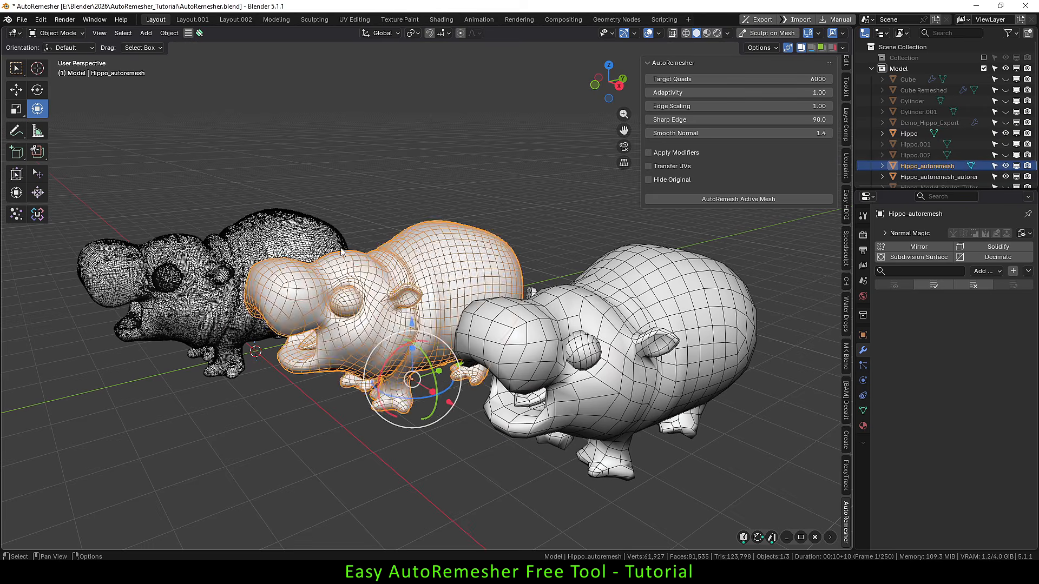